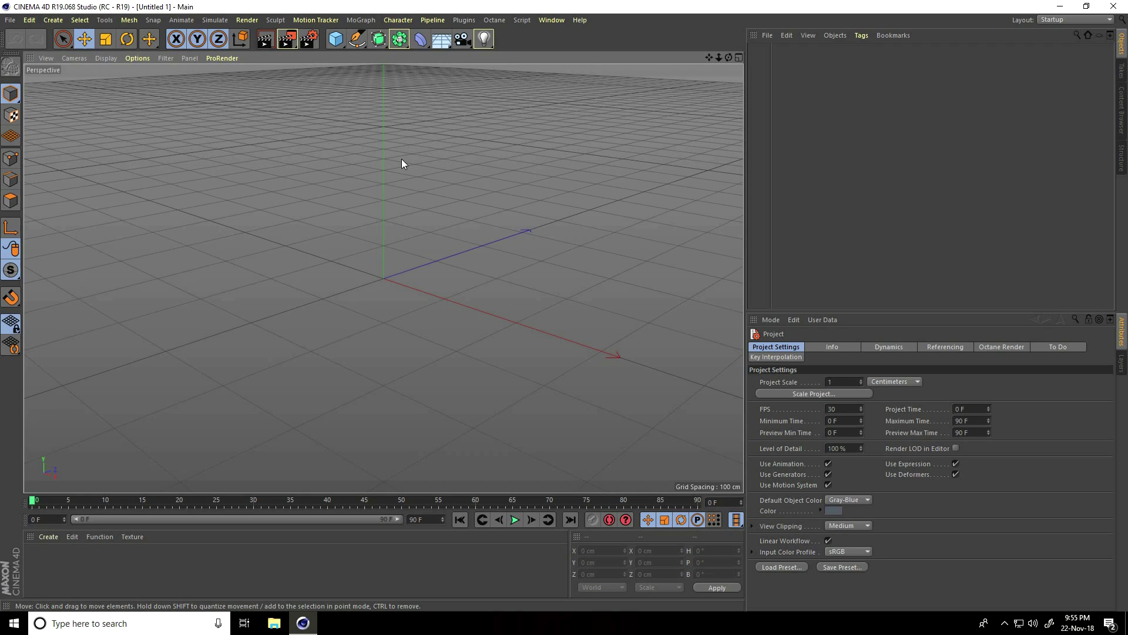
Step: Add a MoText reading MAXX, aligned to Middle, in the PRIMETIME font
{"action": "left_click", "coordinate": [363, 26]}
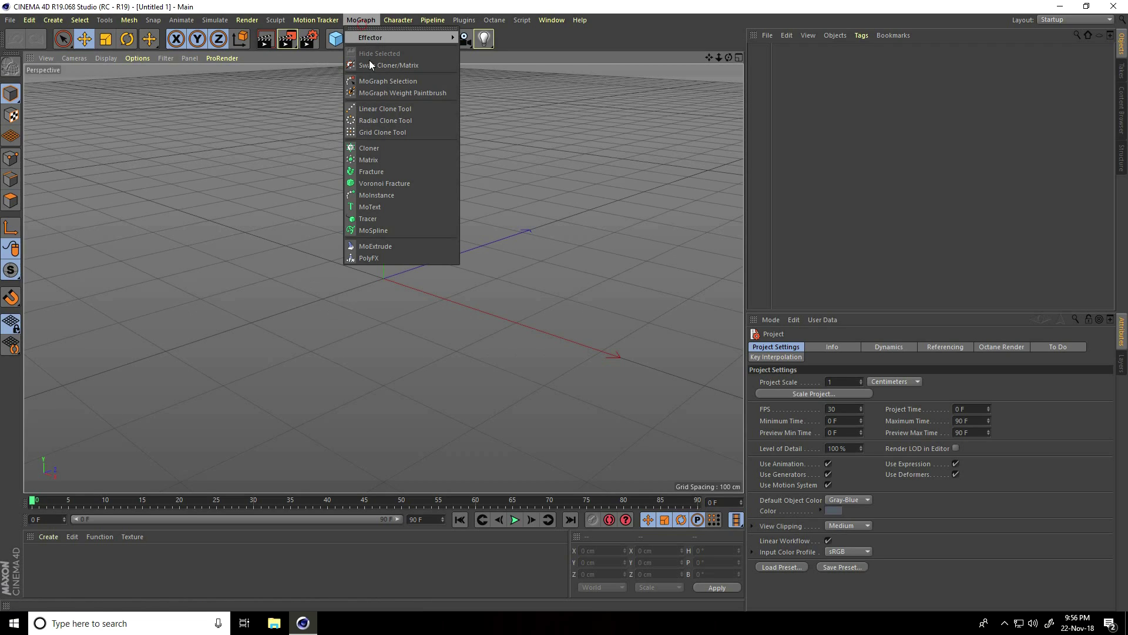
{"action": "left_click", "coordinate": [370, 206]}
{"action": "left_click_drag", "start_coordinate": [792, 400], "coordinate": [761, 399]}
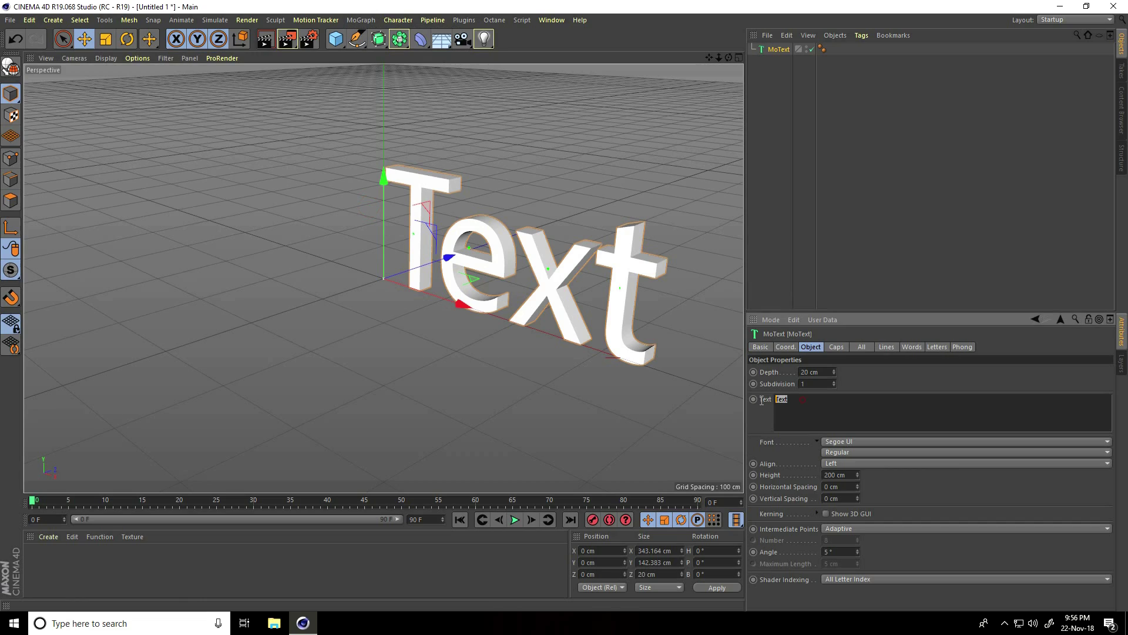
{"action": "type", "text": "MAXX"}
{"action": "left_click", "coordinate": [831, 465]}
{"action": "left_click", "coordinate": [837, 488]}
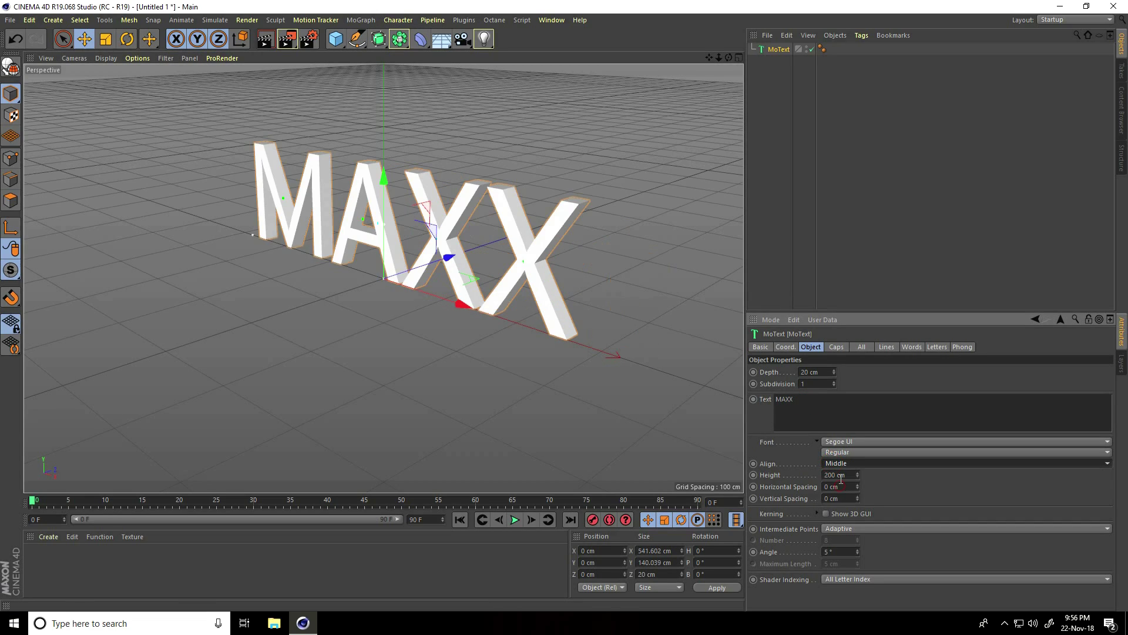
{"action": "left_click", "coordinate": [835, 443]}
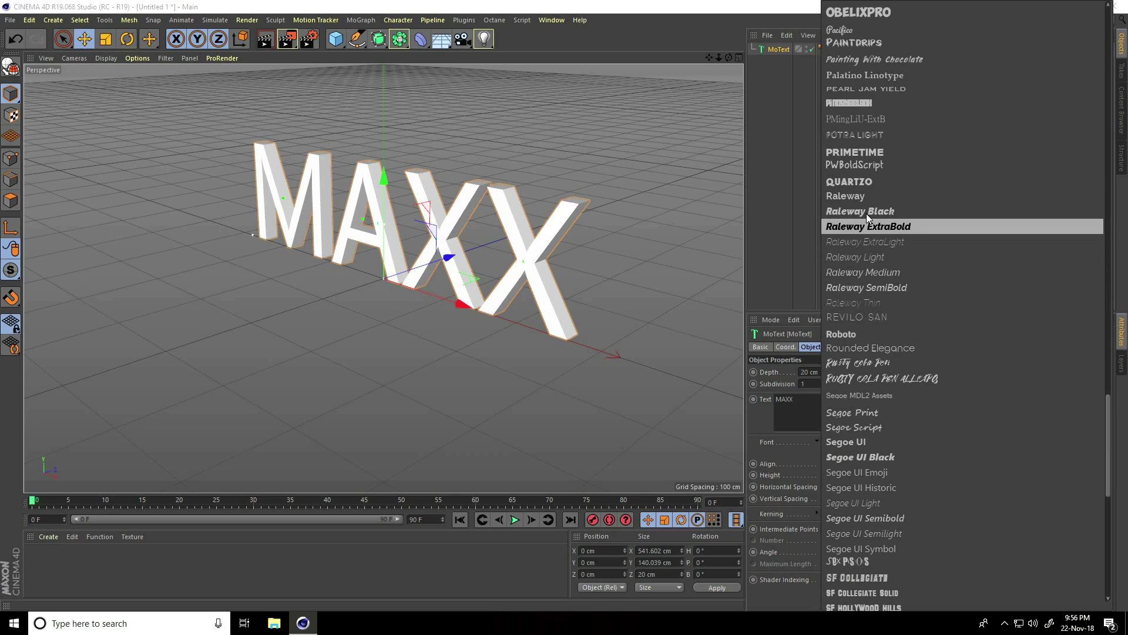
{"action": "left_click", "coordinate": [884, 151]}
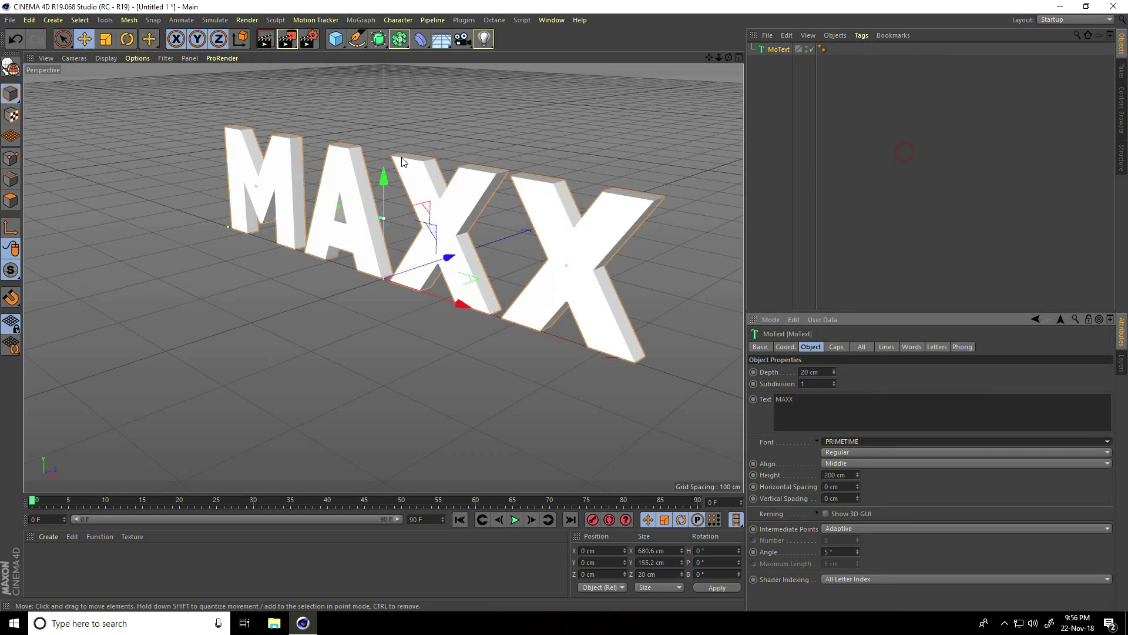
{"action": "scroll", "coordinate": [463, 124], "scroll_direction": "up", "scroll_amount": 3}
{"action": "scroll", "coordinate": [453, 209], "scroll_direction": "up", "scroll_amount": 2}
{"action": "scroll", "coordinate": [454, 209], "scroll_direction": "up", "scroll_amount": 2}
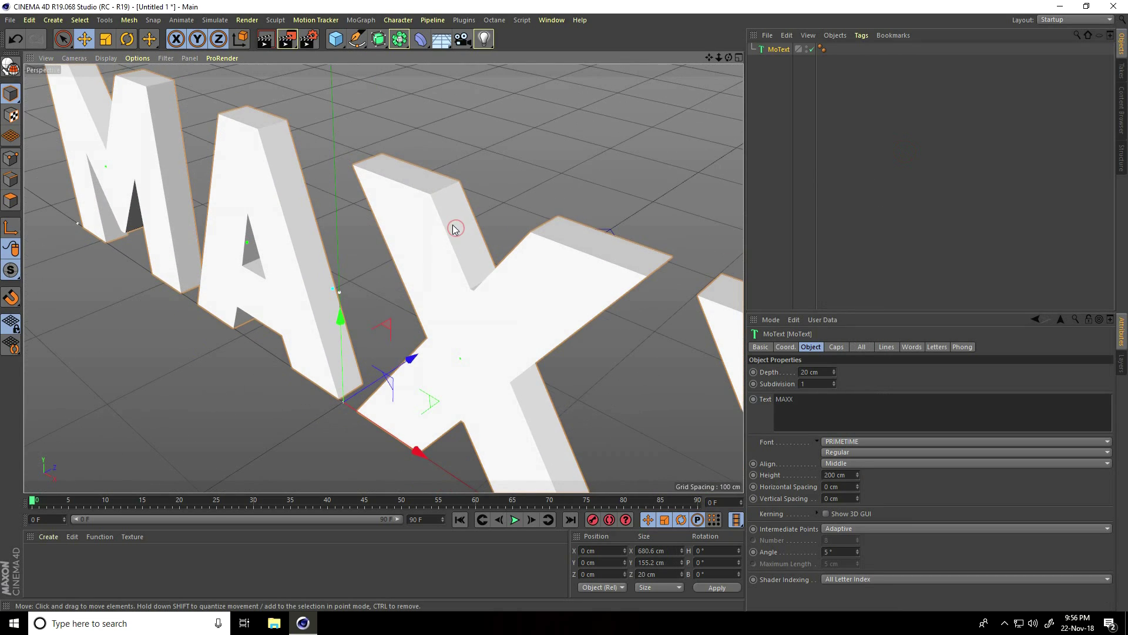
Step: Set the text depth to 50 cm and enable Create Single Object in the caps settings
{"action": "left_click", "coordinate": [809, 373]}
{"action": "type", "text": "50"}
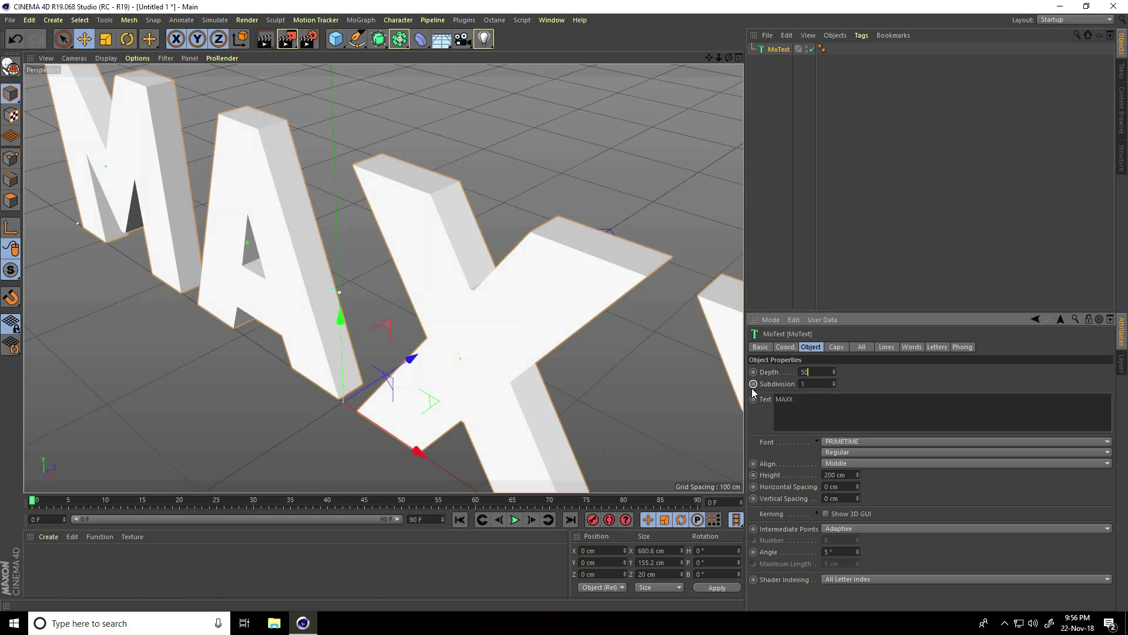
{"action": "key", "text": "Return"}
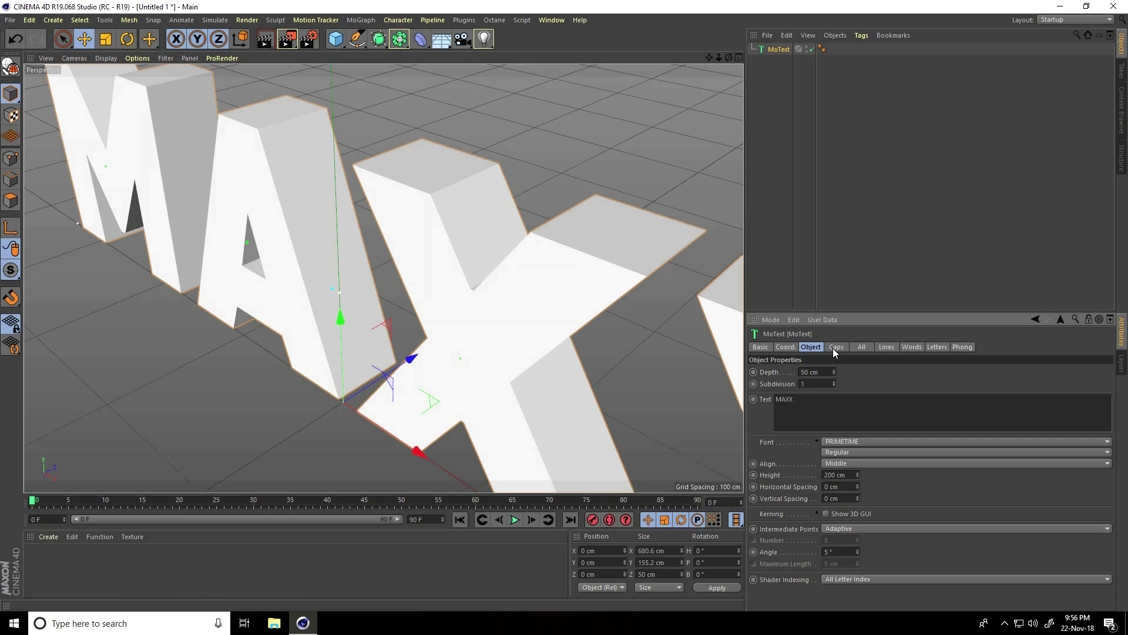
{"action": "left_click", "coordinate": [836, 348]}
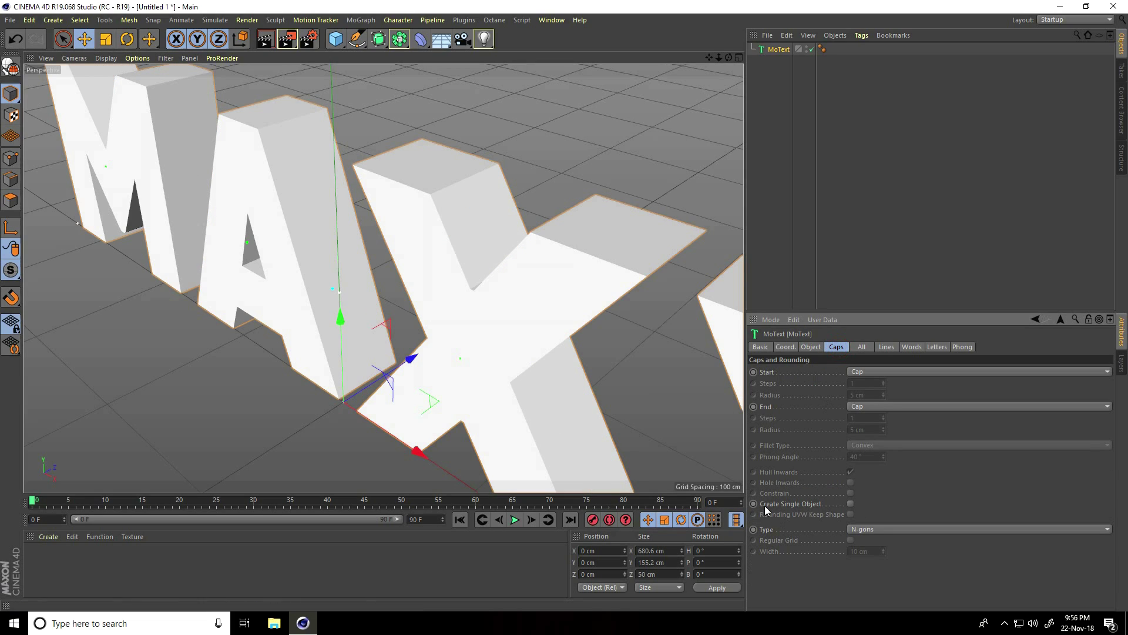
{"action": "left_click", "coordinate": [850, 504]}
{"action": "mouse_move", "coordinate": [421, 247]}
{"action": "left_mouse_down", "text": "alt"}
{"action": "mouse_move", "coordinate": [504, 202]}
{"action": "mouse_move", "coordinate": [432, 209]}
{"action": "left_mouse_up", "text": "alt"}
{"action": "scroll", "coordinate": [432, 209], "scroll_direction": "down", "scroll_amount": 5}
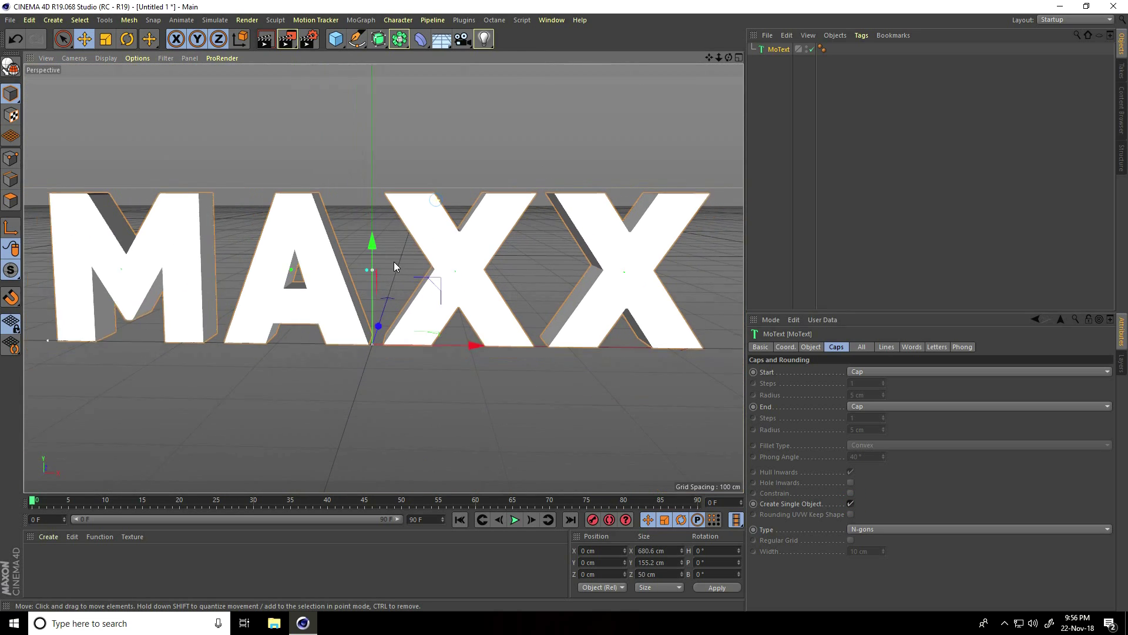
Step: Add a Voronoi Fracture and nest the MoText inside it
{"action": "left_click", "coordinate": [361, 19]}
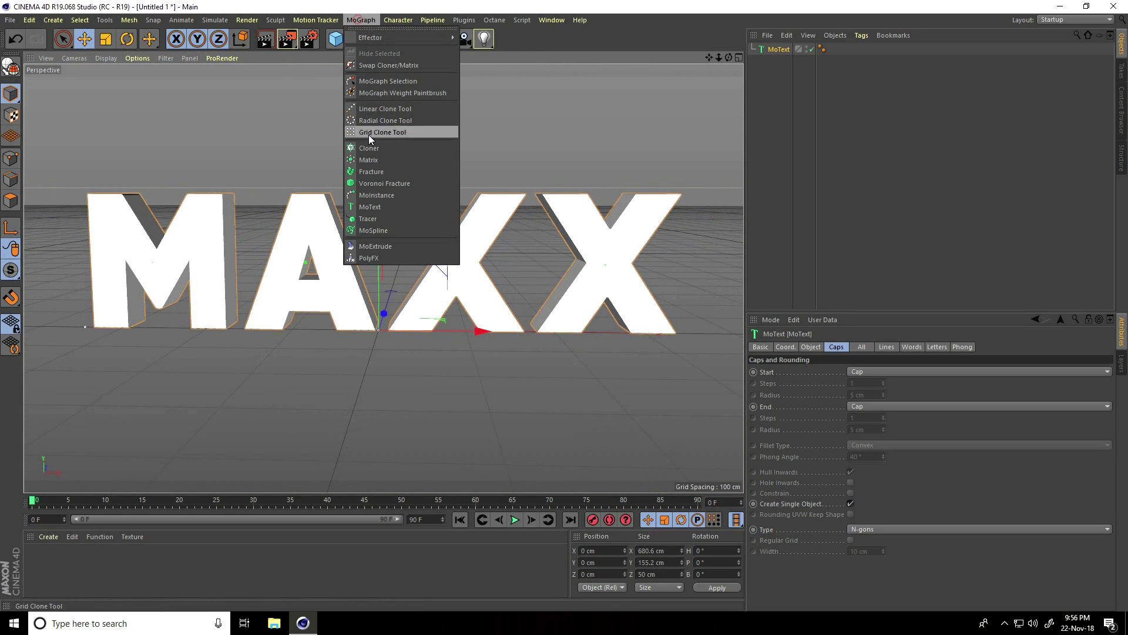
{"action": "left_click", "coordinate": [420, 183]}
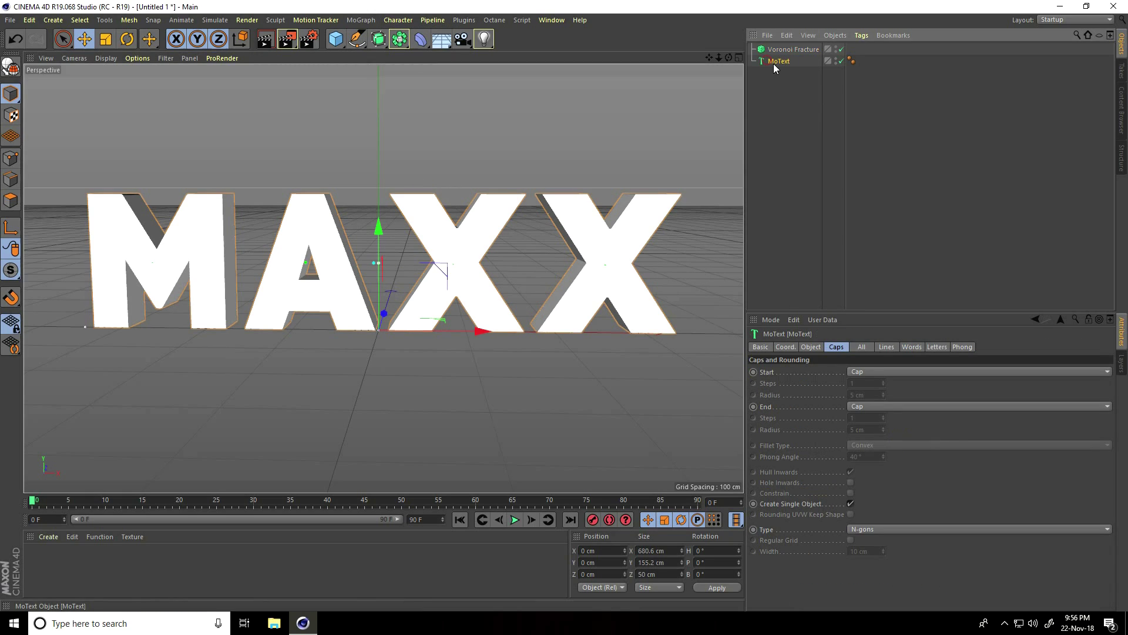
{"action": "left_click_drag", "start_coordinate": [781, 61], "coordinate": [781, 50]}
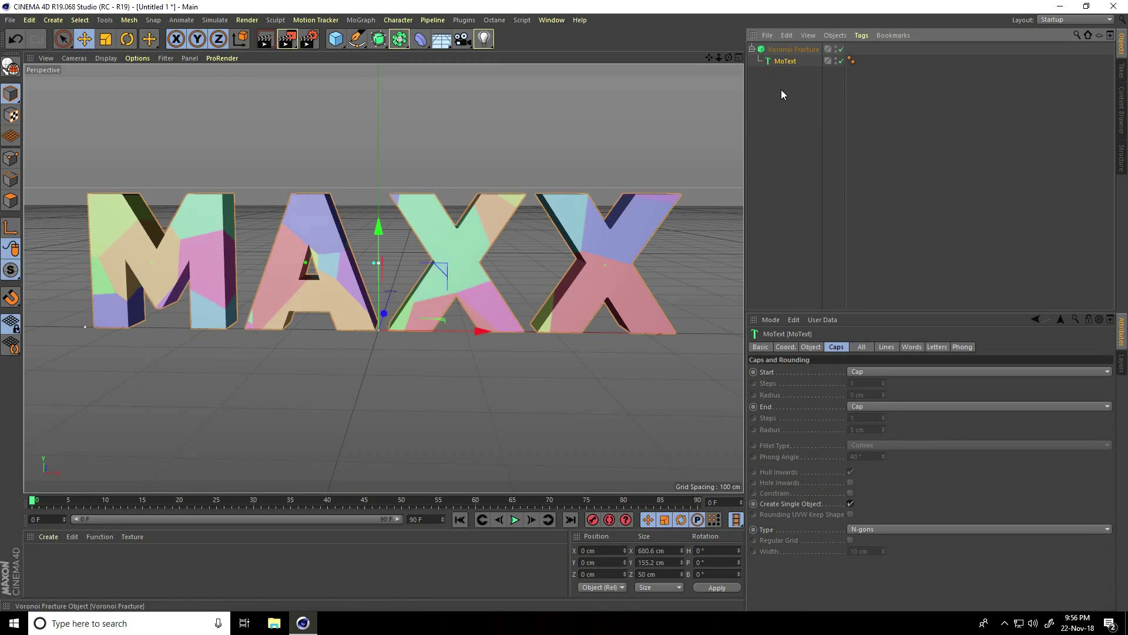
{"action": "left_click", "coordinate": [794, 50]}
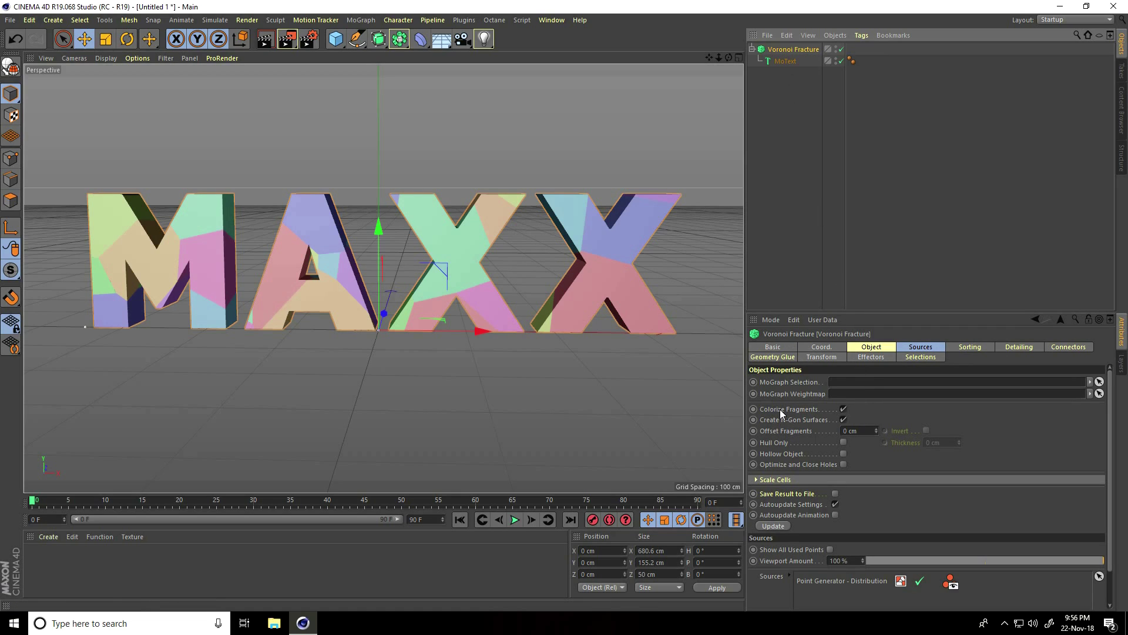
Step: Disable Colorize Fragments and show the viewport as Gouraud Shading (Lines)
{"action": "left_click", "coordinate": [845, 410]}
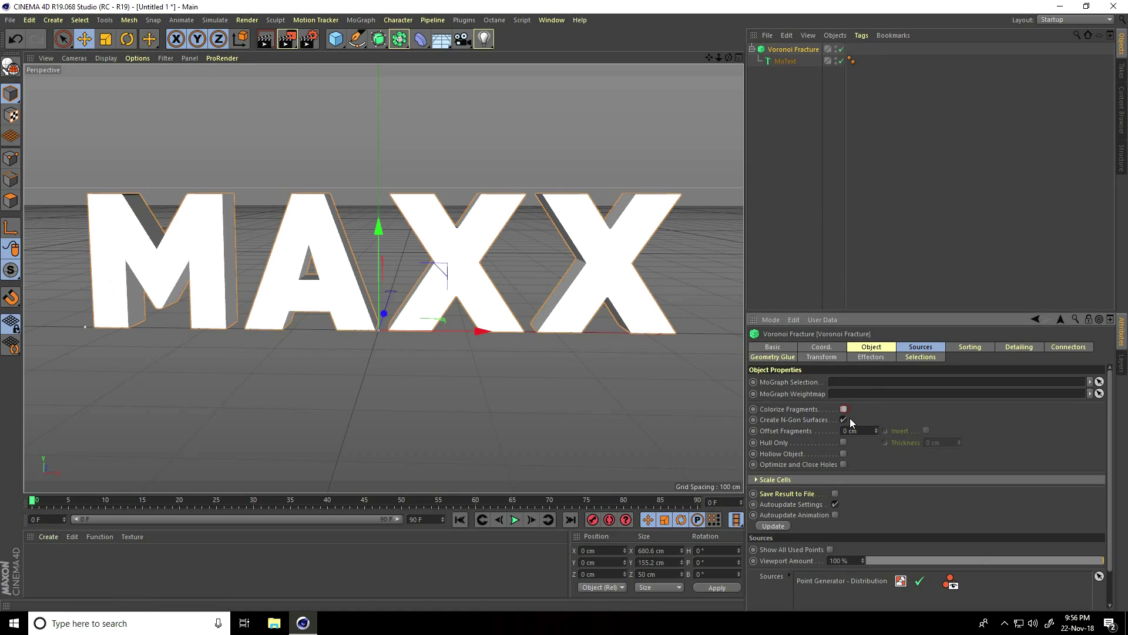
{"action": "left_click", "coordinate": [106, 59]}
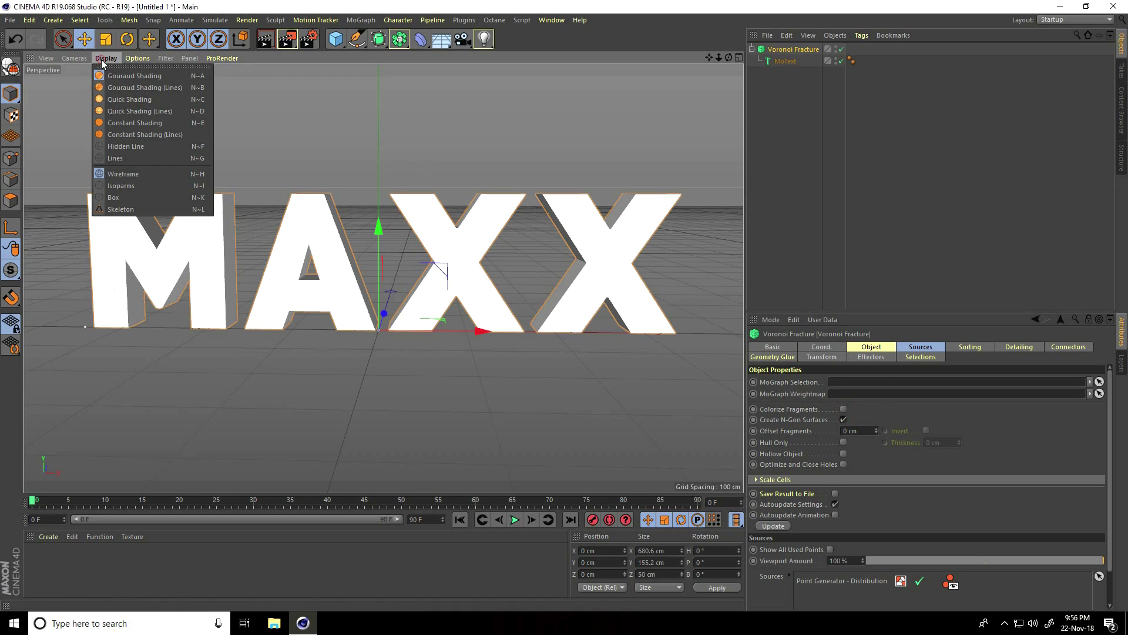
{"action": "left_click", "coordinate": [147, 87]}
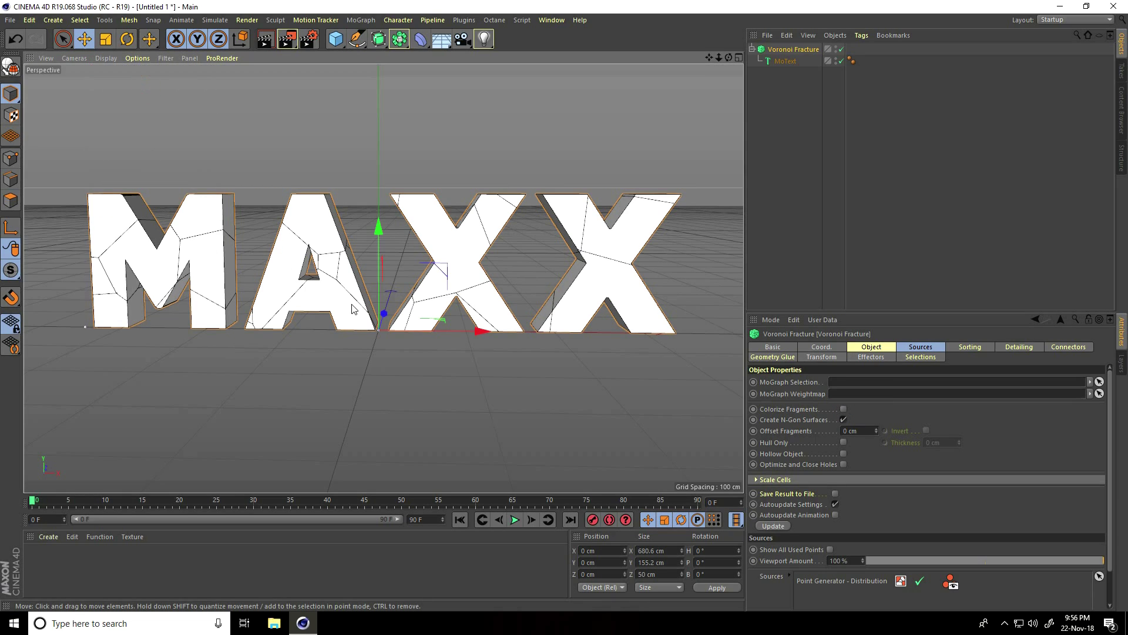
Step: Set the fracture's Point Generator distribution to 50 points
{"action": "left_click", "coordinate": [920, 348]}
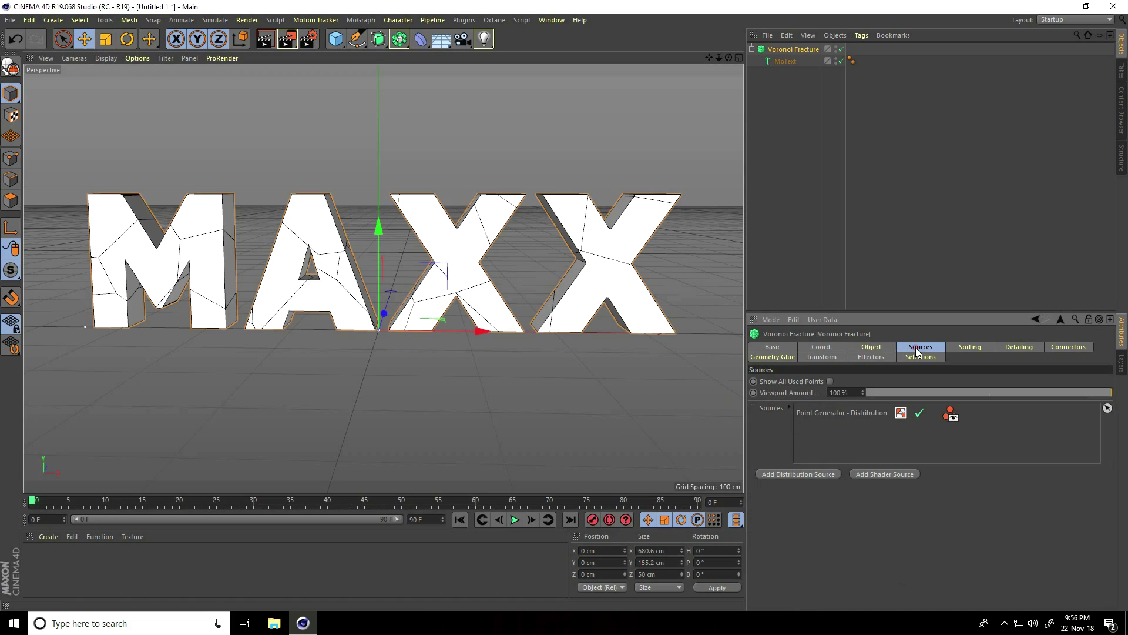
{"action": "left_click", "coordinate": [846, 413]}
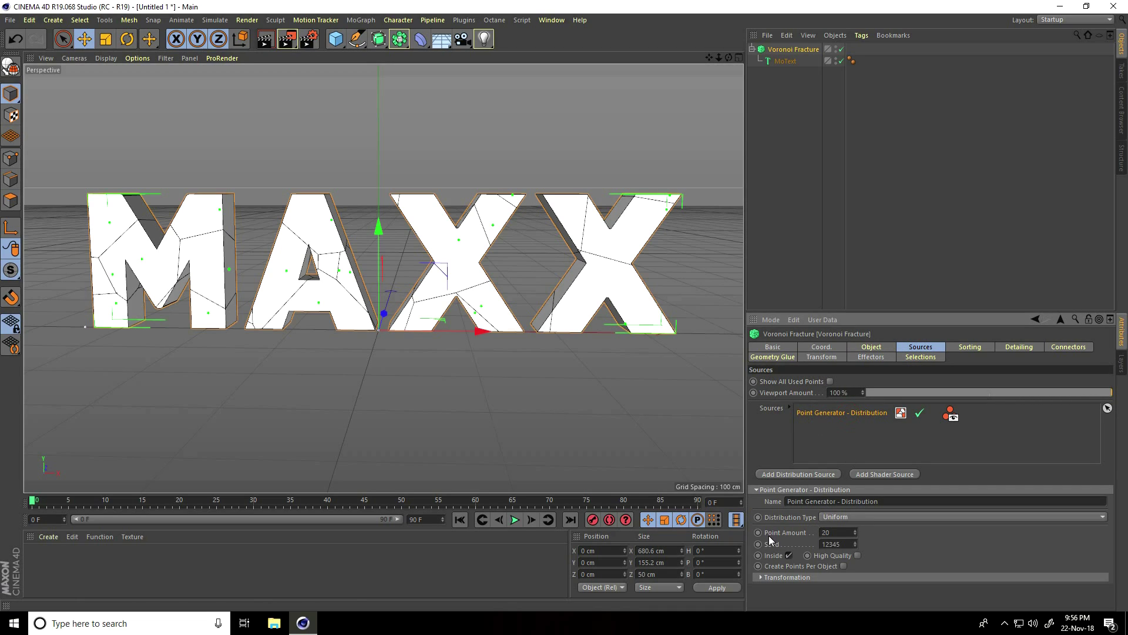
{"action": "type", "text": "5"}
{"action": "key", "text": "Return"}
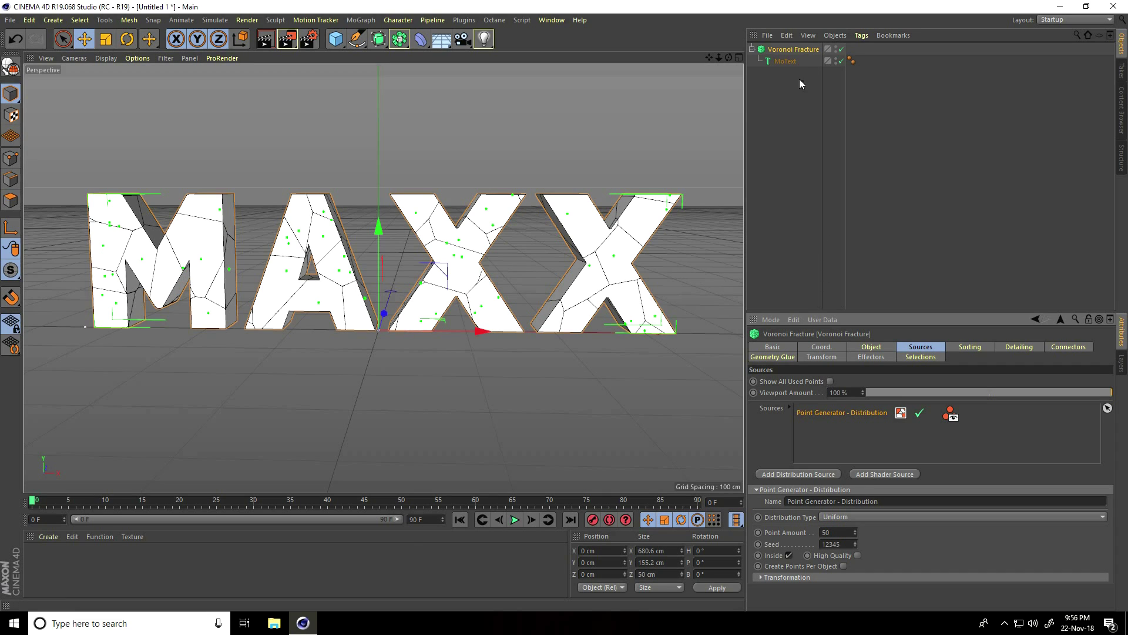
Step: Raise the fractured MAXX text above the floor grid to about 85.885 cm
{"action": "left_click", "coordinate": [794, 49]}
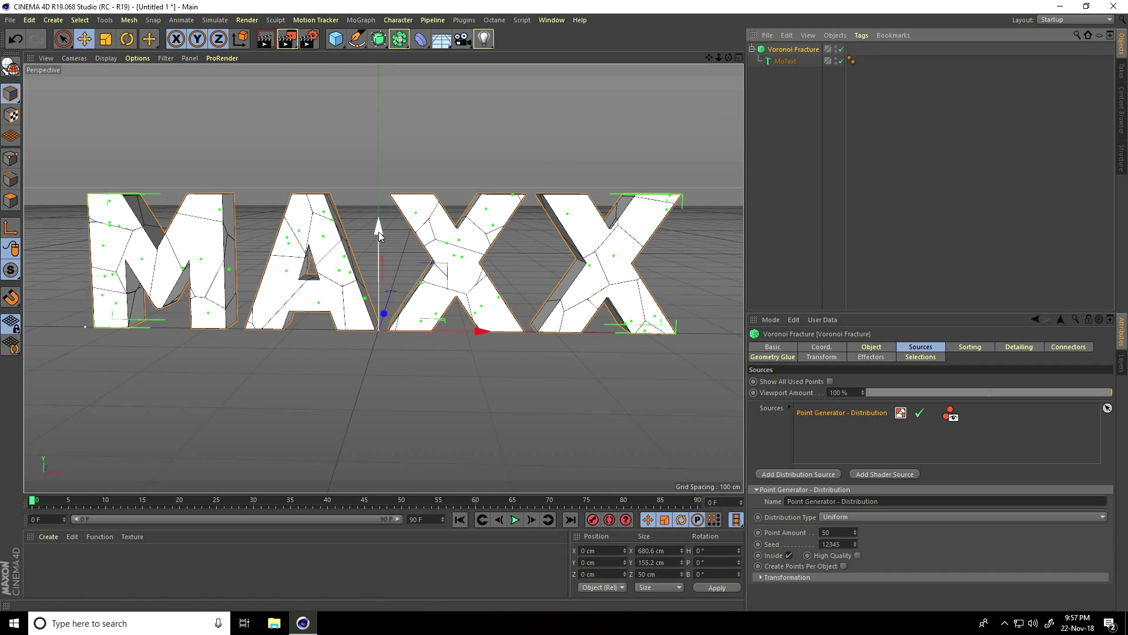
{"action": "left_click_drag", "start_coordinate": [379, 227], "coordinate": [348, 193]}
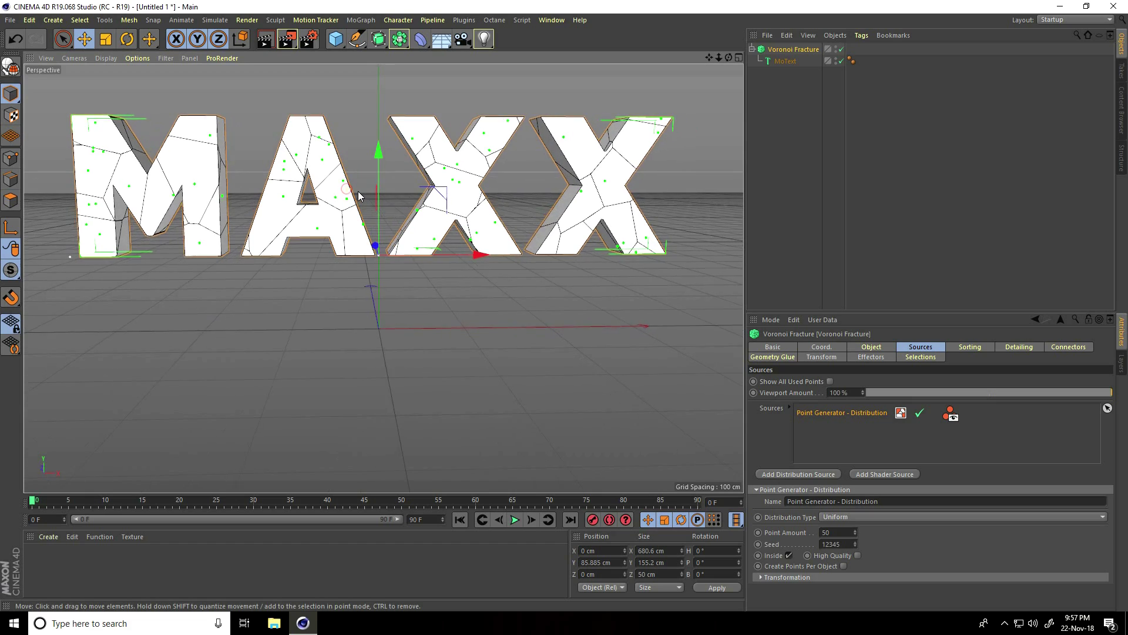
{"action": "middle_click_drag", "start_coordinate": [561, 303], "coordinate": [571, 329], "text": "alt"}
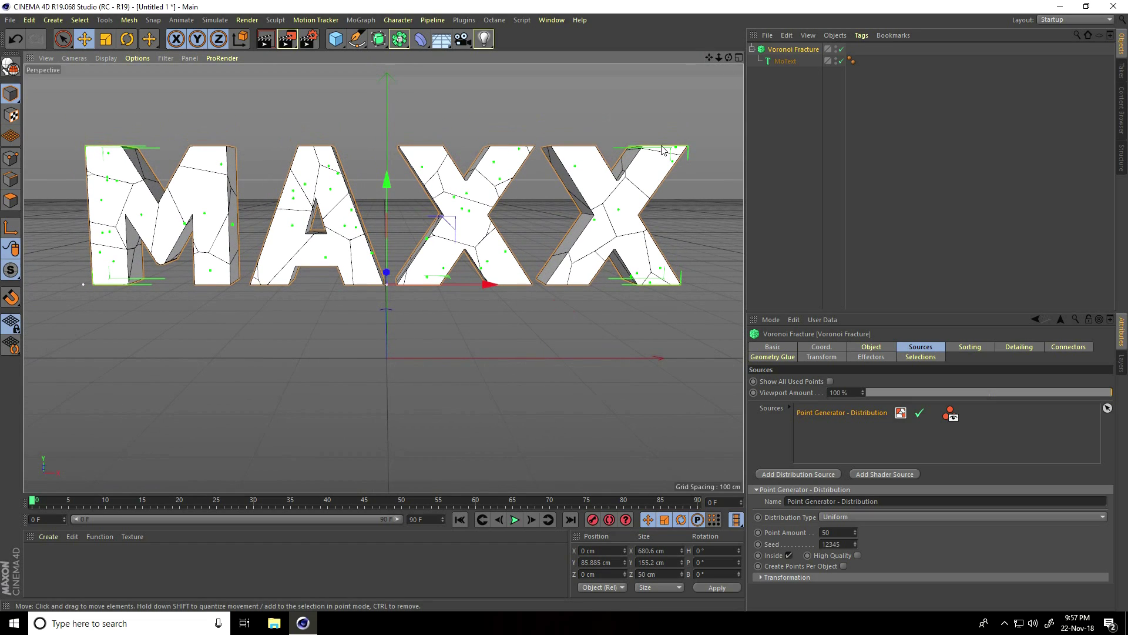
Step: Give the Voronoi Fracture a Rigid Body tag with Follow Position 10 and Follow Rotation 50, then test-play and rewind
{"action": "right_click", "coordinate": [787, 51]}
{"action": "mouse_move", "coordinate": [826, 161]}
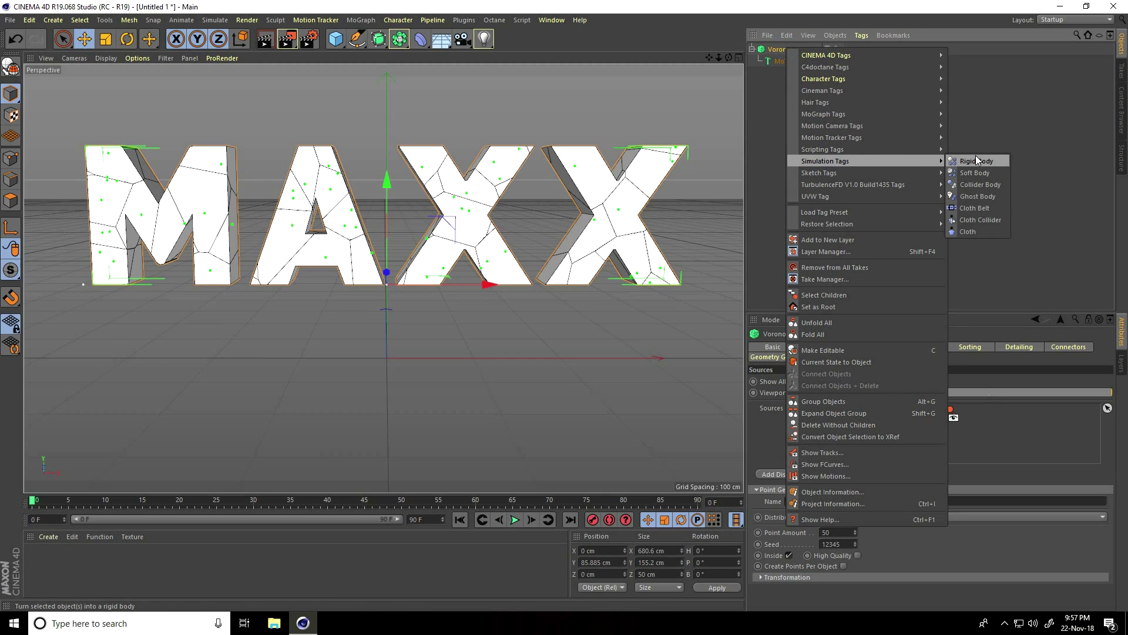
{"action": "left_click", "coordinate": [988, 163]}
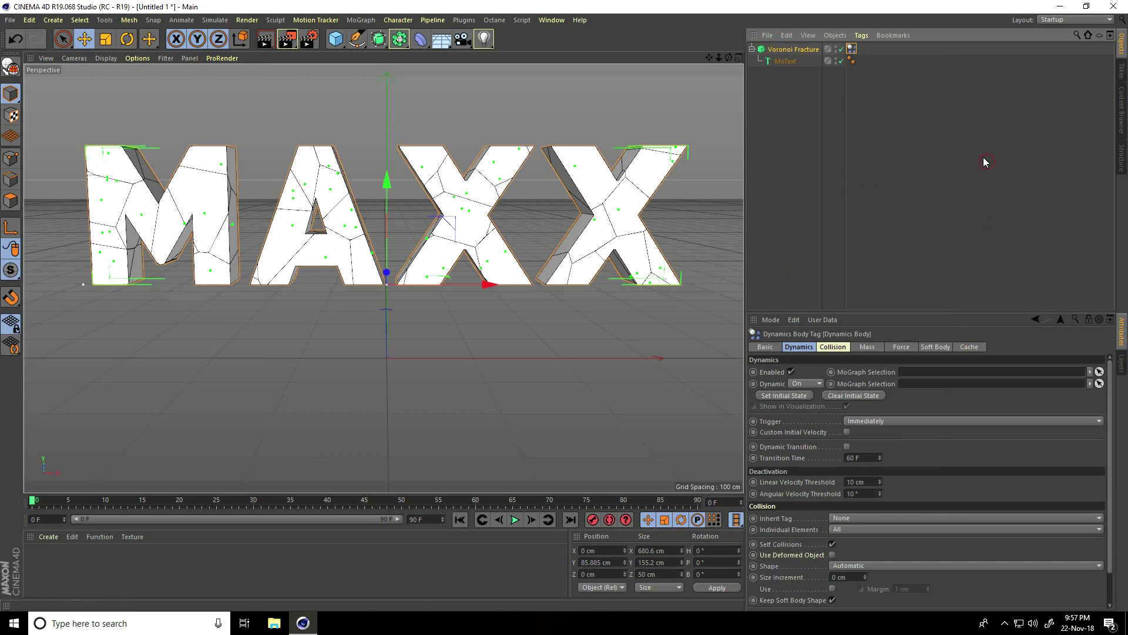
{"action": "left_click", "coordinate": [901, 347]}
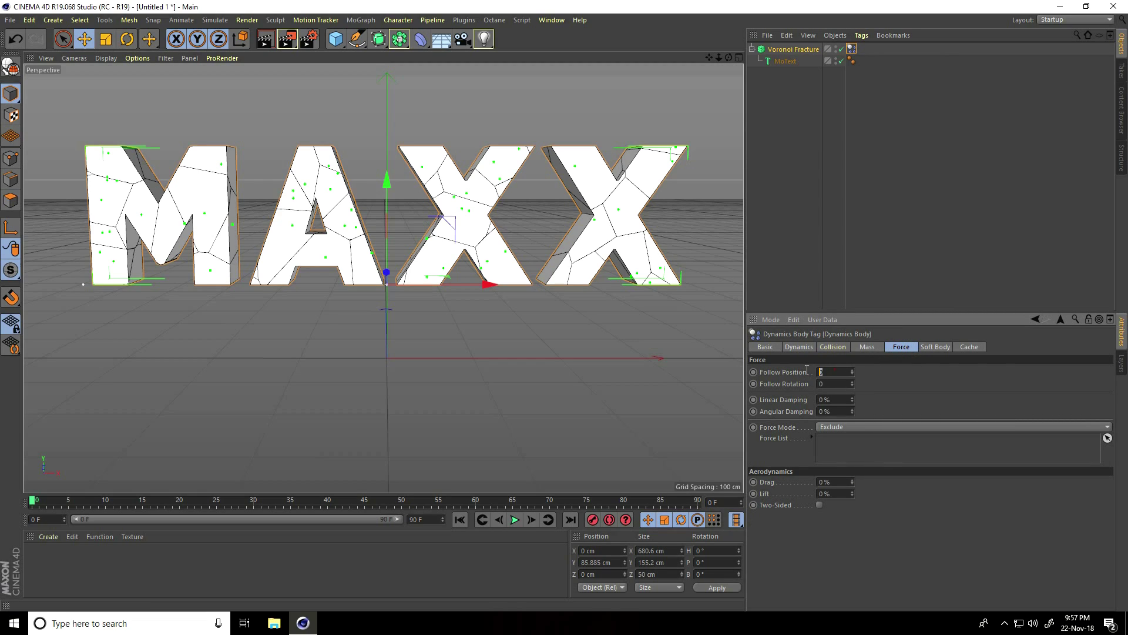
{"action": "type", "text": "1"}
{"action": "key", "text": "Tab"}
{"action": "type", "text": "50"}
{"action": "left_click", "coordinate": [513, 519]}
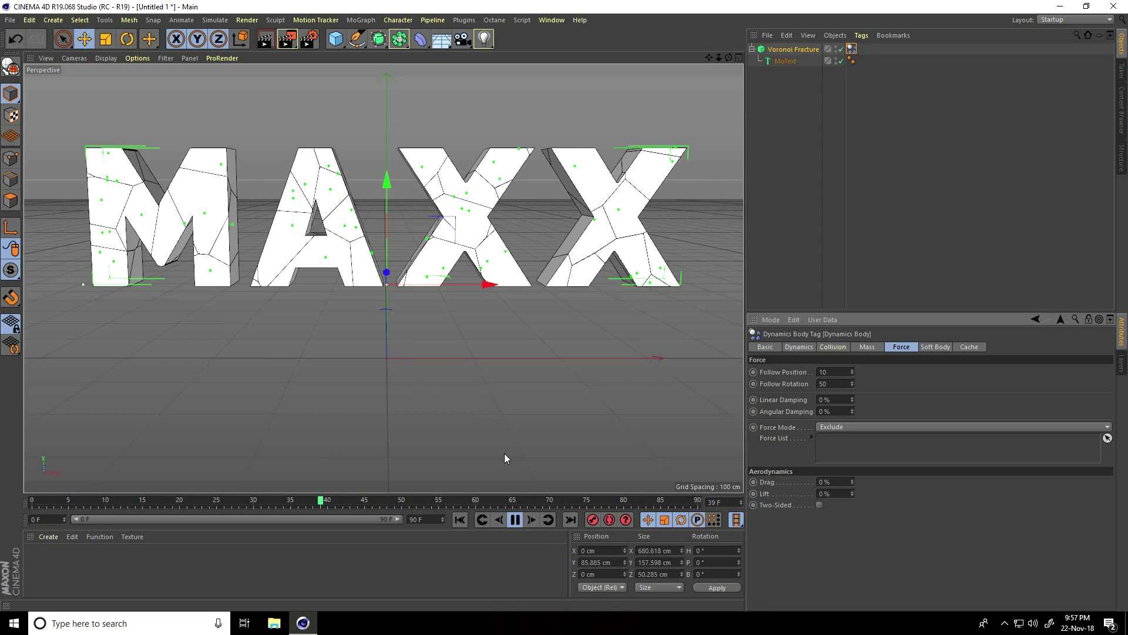
{"action": "left_click", "coordinate": [516, 520]}
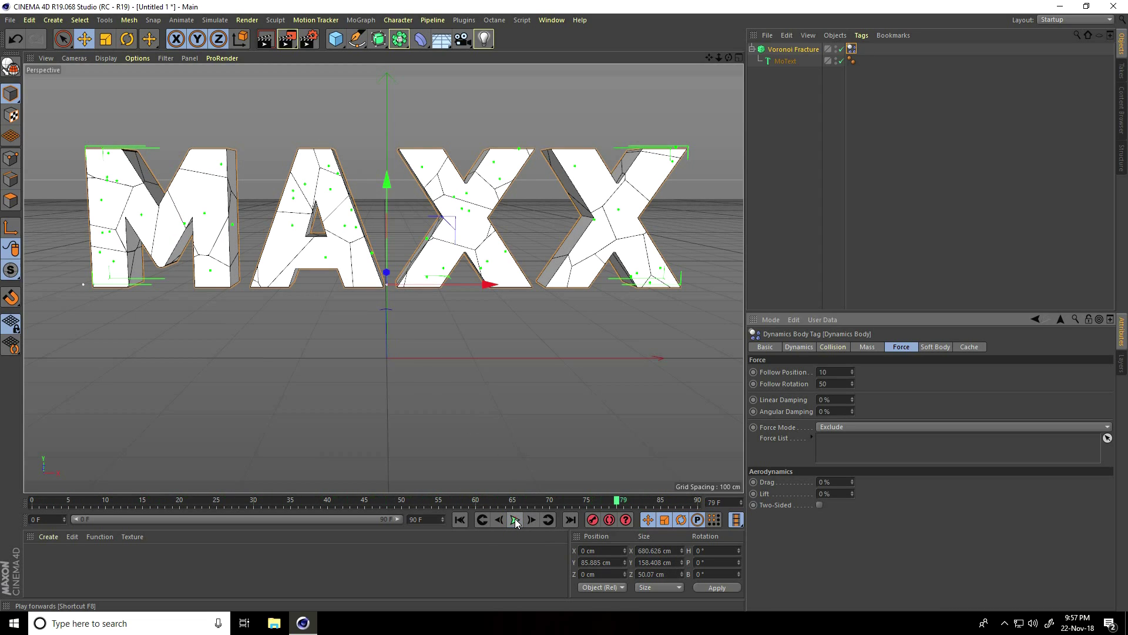
Step: Extend the animation to 350 frames and widen the visible timeline range to match
{"action": "left_click", "coordinate": [460, 519]}
{"action": "left_click", "coordinate": [414, 519]}
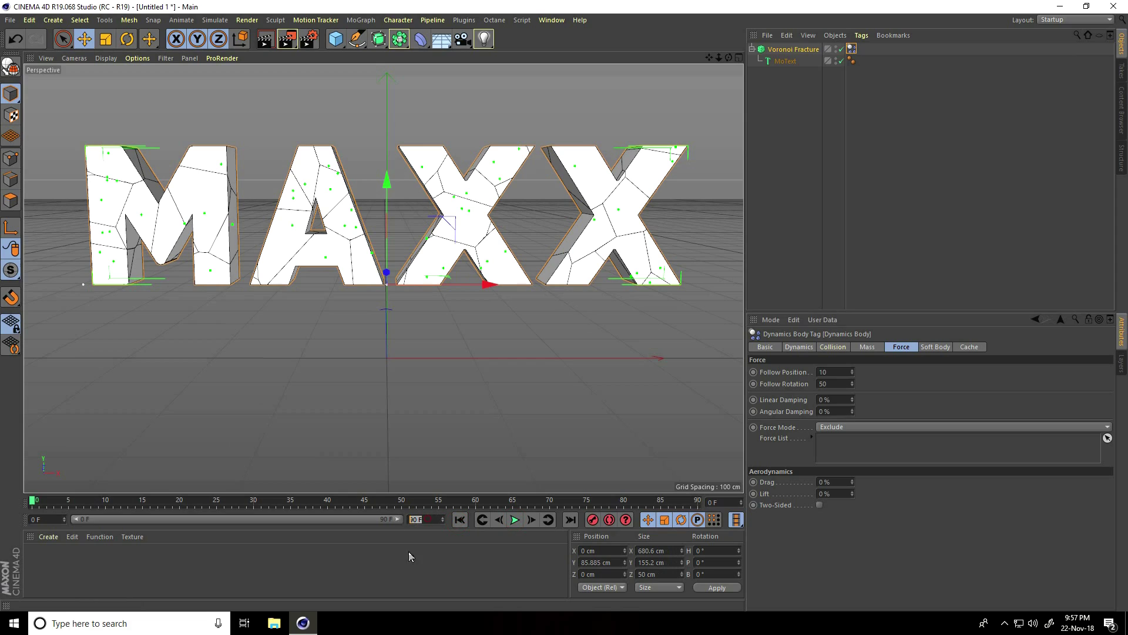
{"action": "type", "text": "350"}
{"action": "key", "text": "Return"}
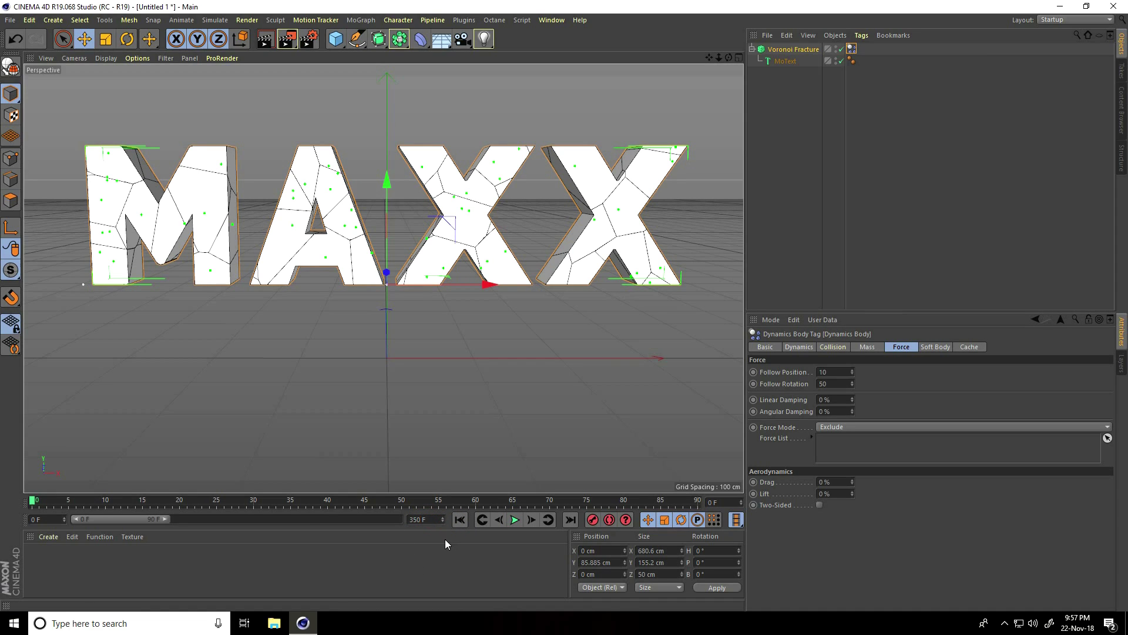
{"action": "left_click_drag", "start_coordinate": [168, 519], "coordinate": [428, 519]}
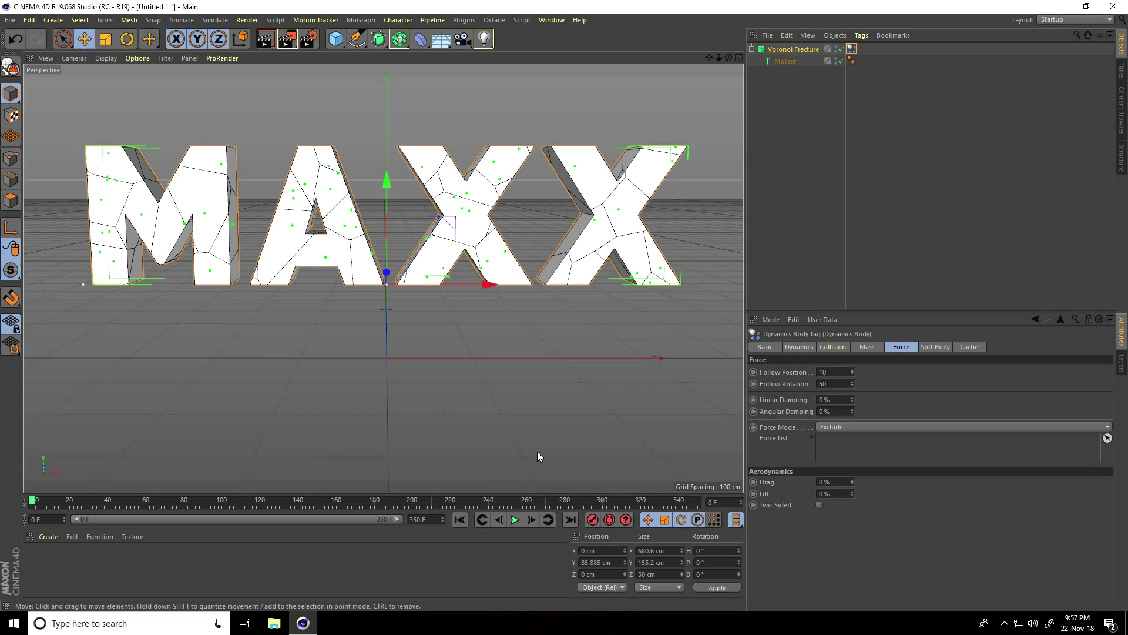
Step: Add a Random effector acting on the Voronoi Fracture to scatter the pieces
{"action": "left_click", "coordinate": [788, 52]}
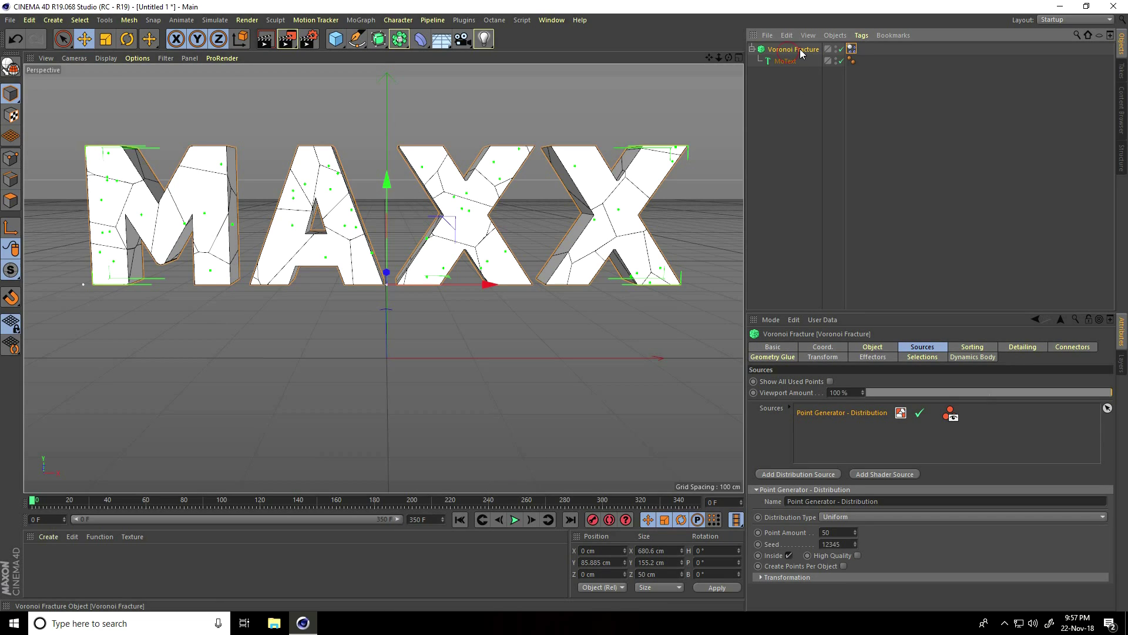
{"action": "left_click", "coordinate": [360, 19]}
{"action": "mouse_move", "coordinate": [401, 37]}
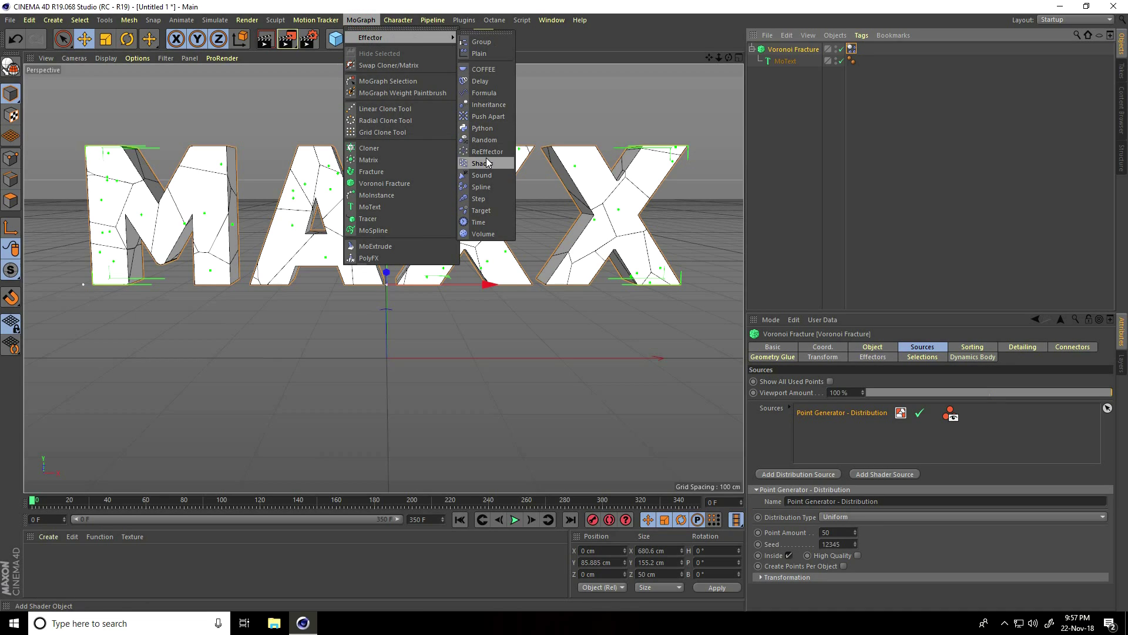
{"action": "left_click", "coordinate": [487, 142]}
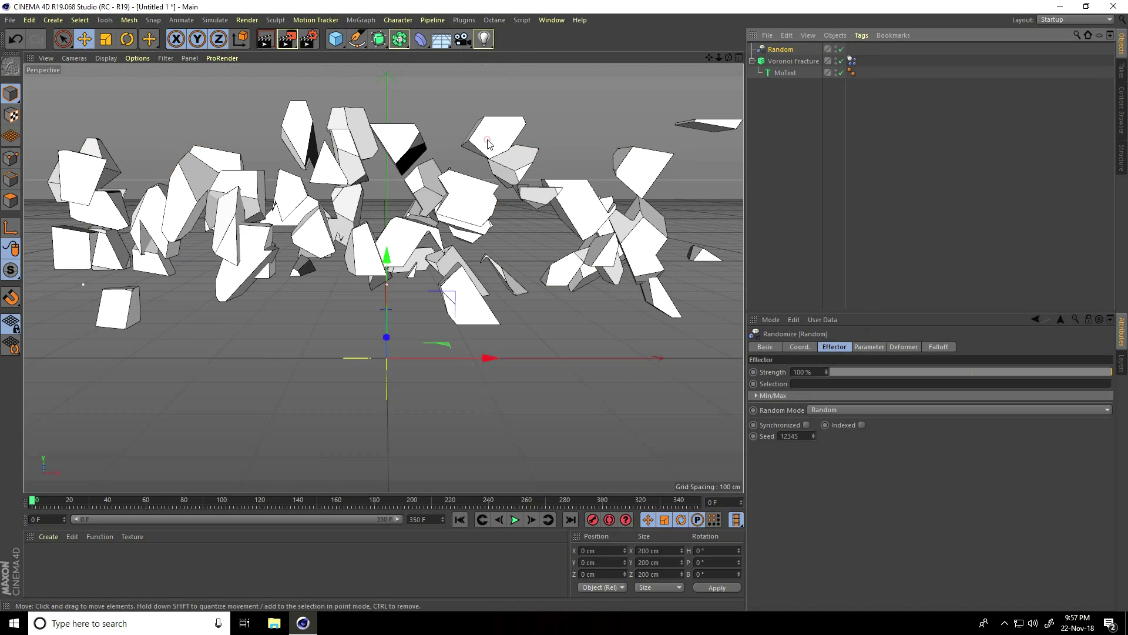
Step: Set the Random effector's position offsets to 10000 cm on X and Y
{"action": "left_click", "coordinate": [871, 347]}
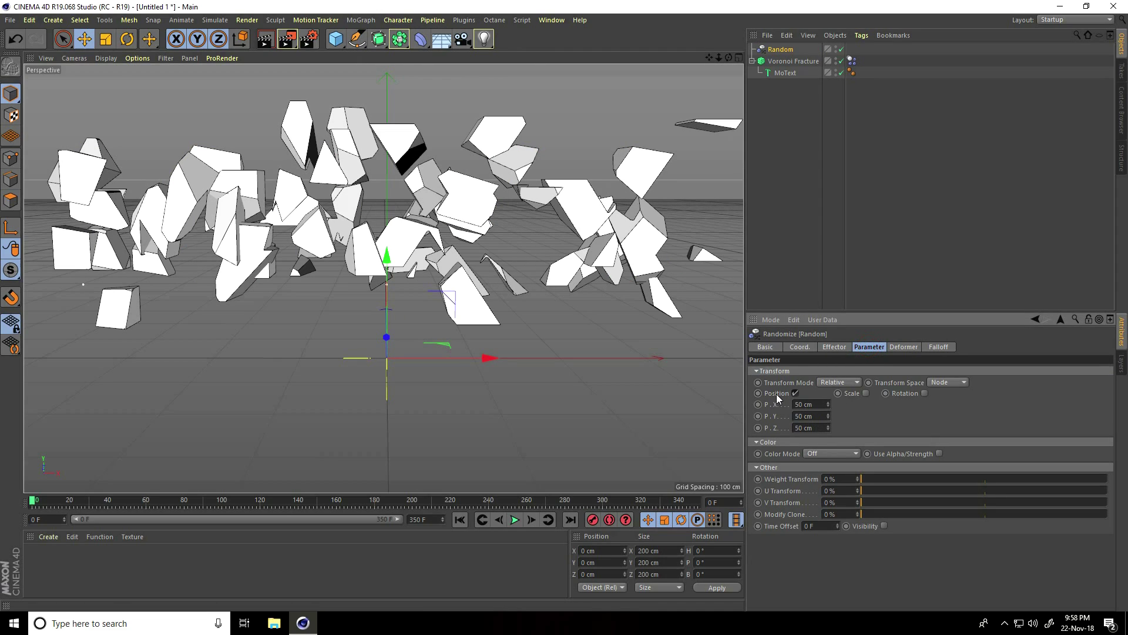
{"action": "left_click", "coordinate": [816, 403]}
{"action": "type", "text": "10000"}
{"action": "key", "text": "Return"}
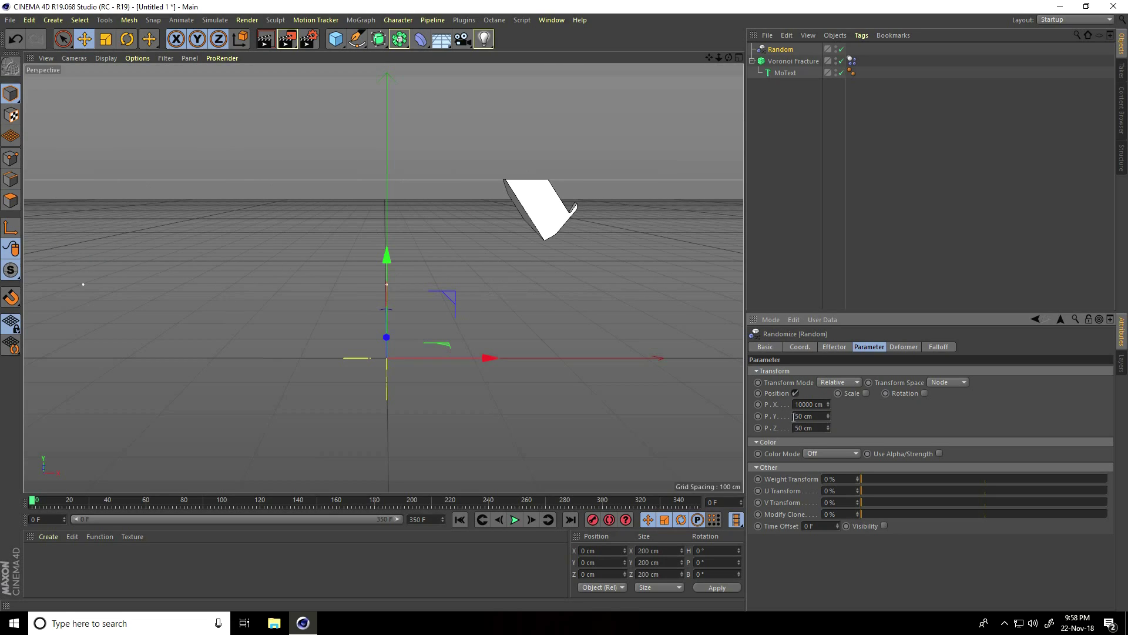
{"action": "left_click", "coordinate": [816, 416]}
{"action": "type", "text": "000"}
{"action": "type", "text": "0"}
{"action": "key", "text": "Return"}
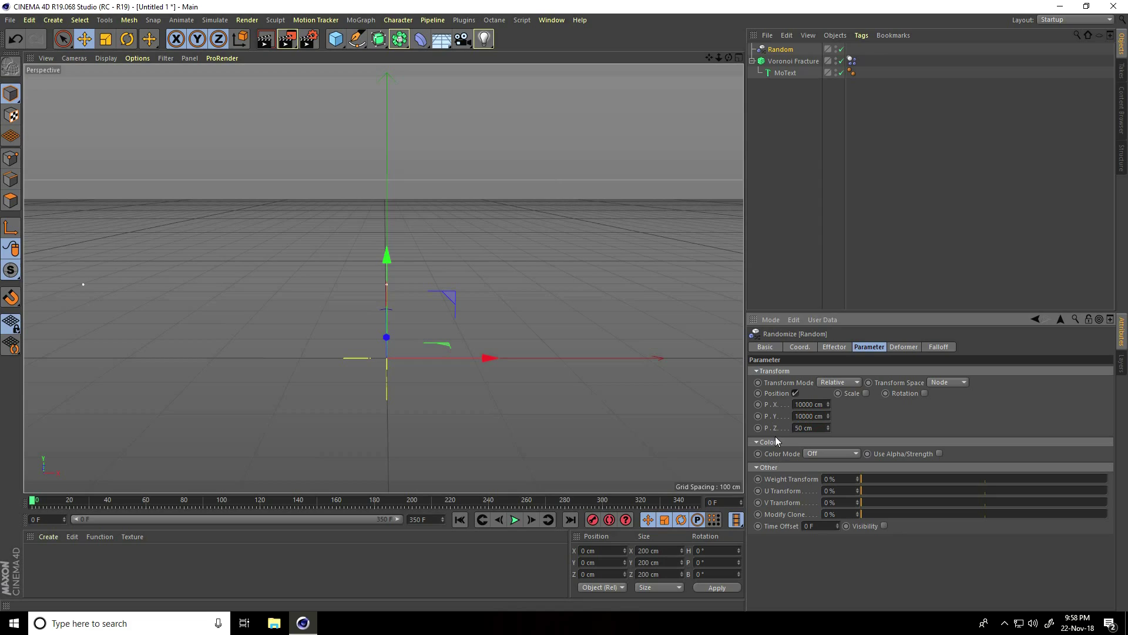
Step: Adjust the Z position offset down from 2000 cm to 1000 cm
{"action": "left_click", "coordinate": [818, 427]}
{"action": "type", "text": "2000"}
{"action": "key", "text": "Return"}
{"action": "left_click", "coordinate": [806, 427]}
{"action": "key", "text": "Return"}
{"action": "left_click", "coordinate": [796, 427]}
Step: Keyframe the effector strength at 100% on frame 0 and 0% on frame 50
{"action": "left_click", "coordinate": [834, 346]}
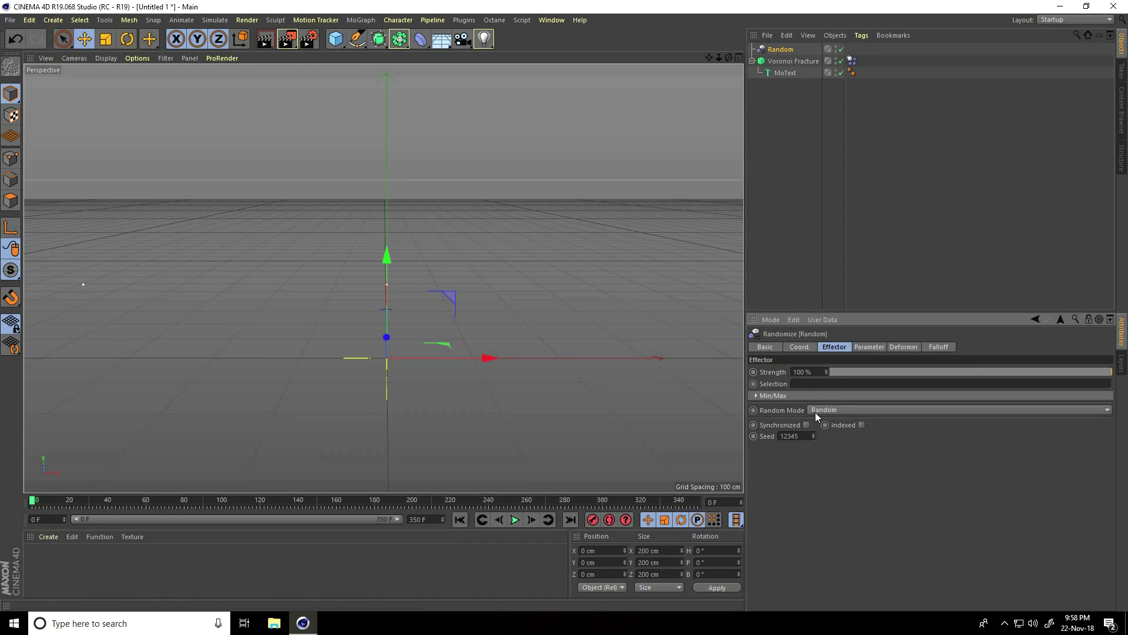
{"action": "left_click", "coordinate": [754, 371], "text": "ctrl"}
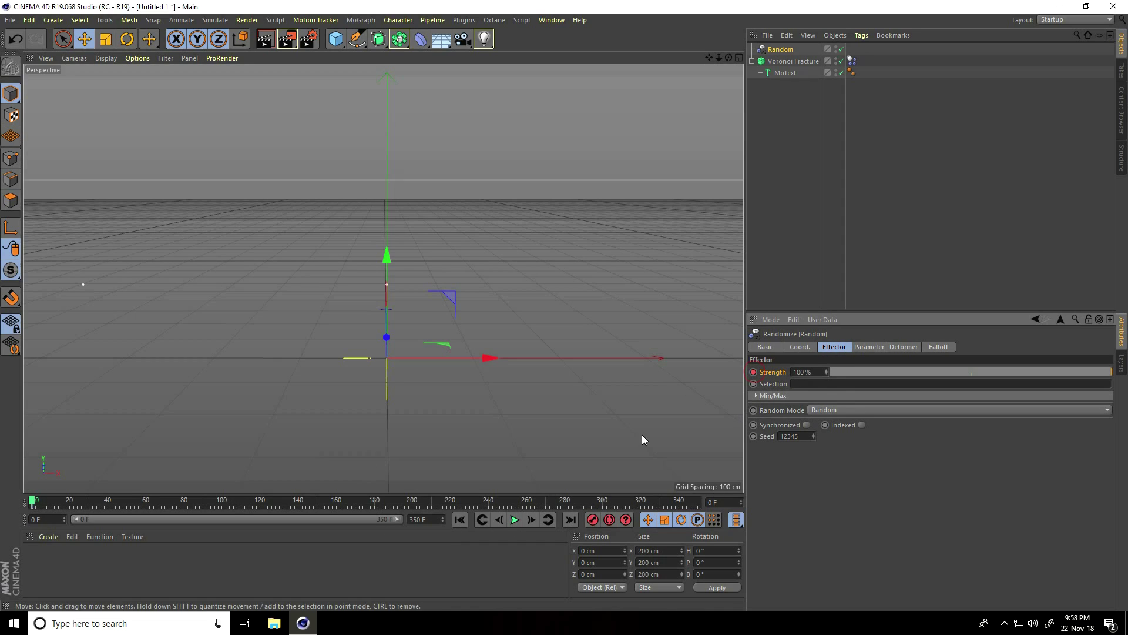
{"action": "left_click_drag", "start_coordinate": [36, 505], "coordinate": [128, 505]}
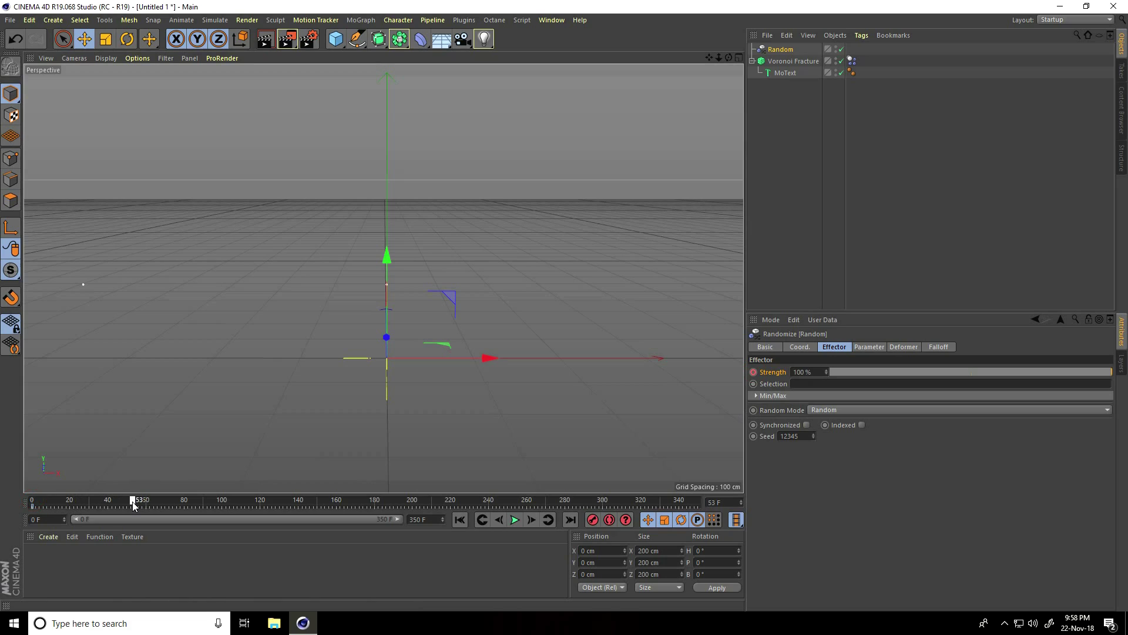
{"action": "left_click_drag", "start_coordinate": [855, 373], "coordinate": [826, 376]}
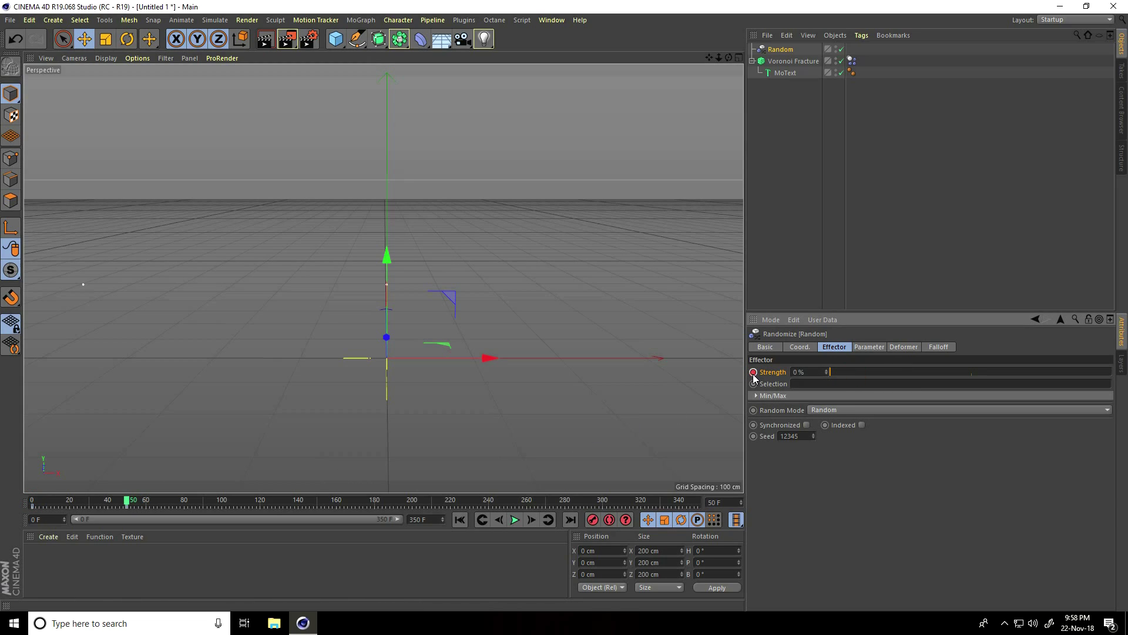
Step: Replay the animation from the start several times to watch the pieces reassemble into MAXX
{"action": "left_click", "coordinate": [460, 521]}
{"action": "left_click", "coordinate": [516, 520]}
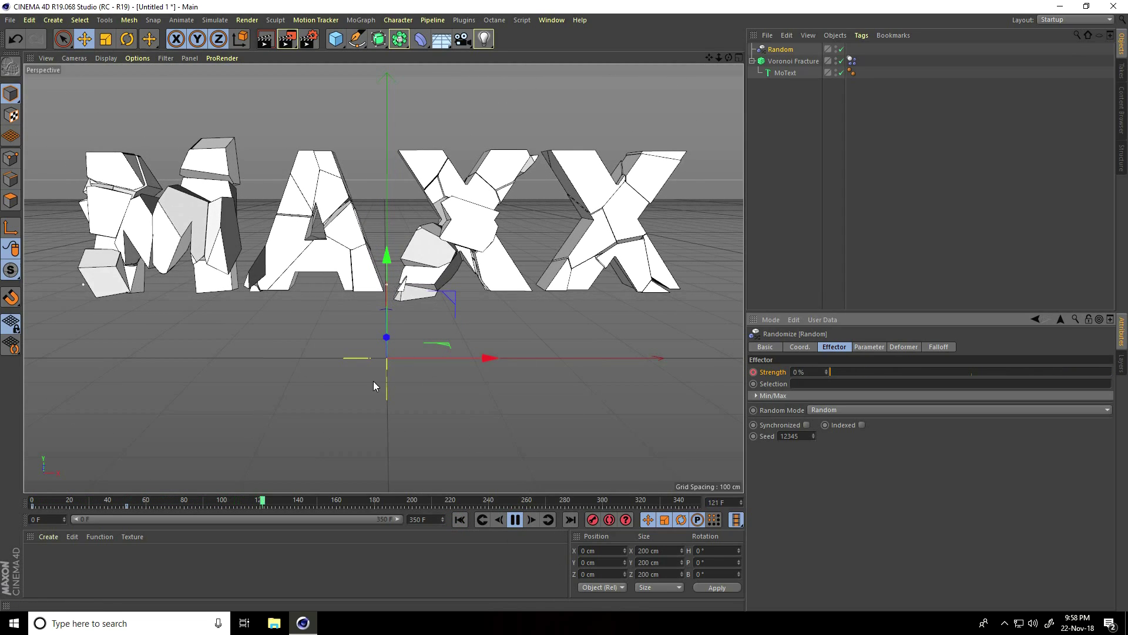
{"action": "left_click", "coordinate": [459, 519]}
{"action": "left_click", "coordinate": [516, 519]}
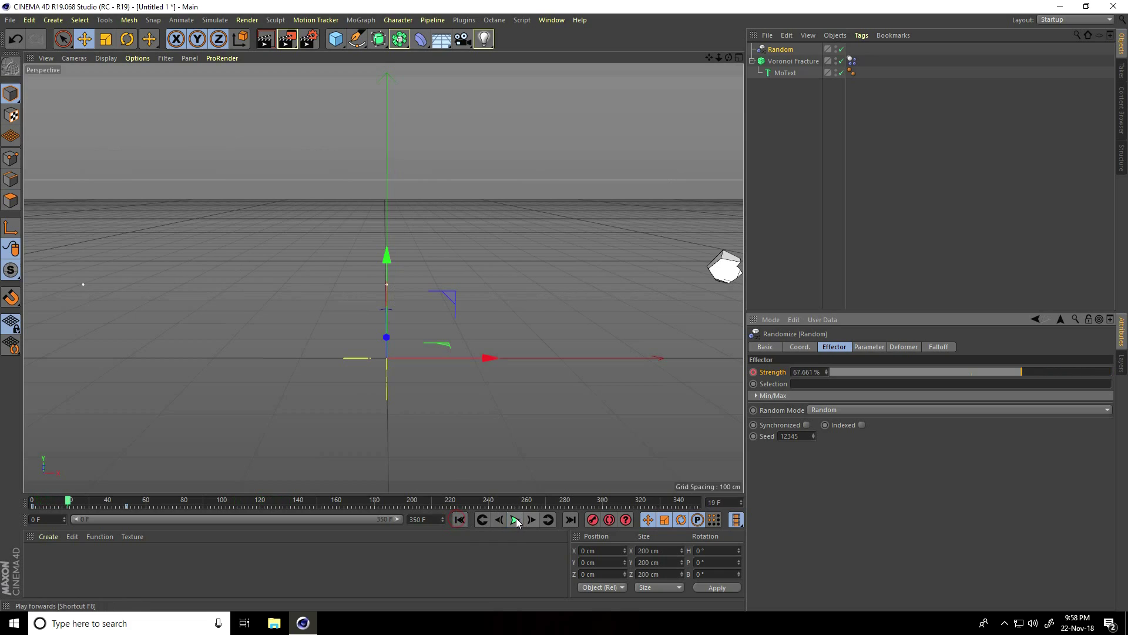
{"action": "left_click", "coordinate": [459, 519]}
{"action": "left_click", "coordinate": [515, 518]}
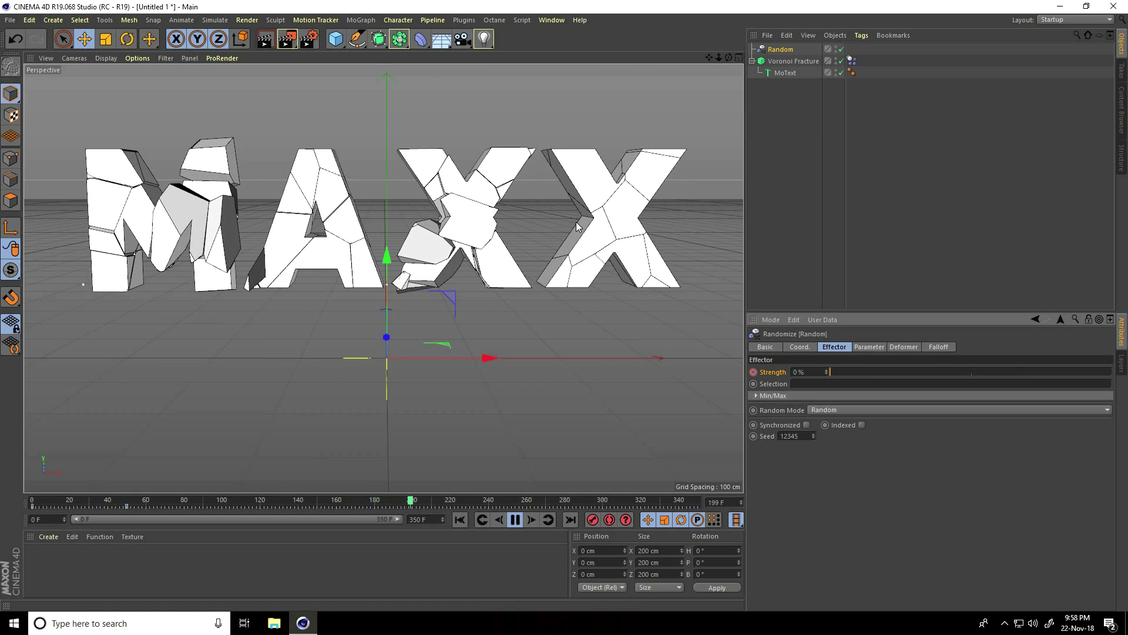
{"action": "left_click", "coordinate": [504, 499]}
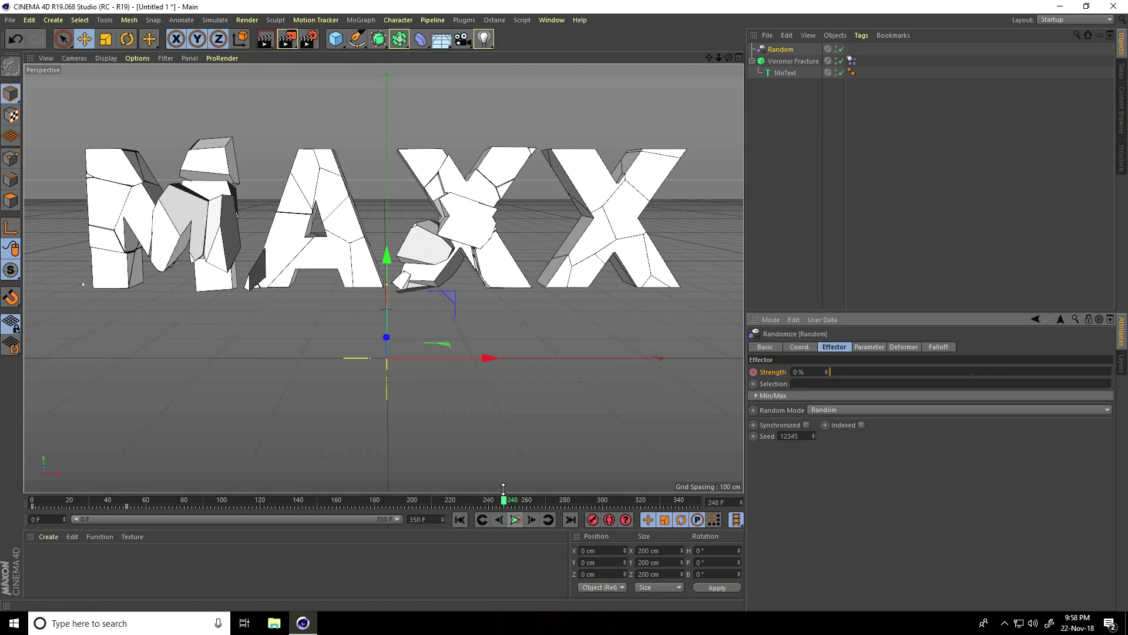
Step: Key the Voronoi Fracture's heading at 0° on frame 0 and 359° on frame 50
{"action": "left_click", "coordinate": [460, 520]}
{"action": "left_click", "coordinate": [798, 62]}
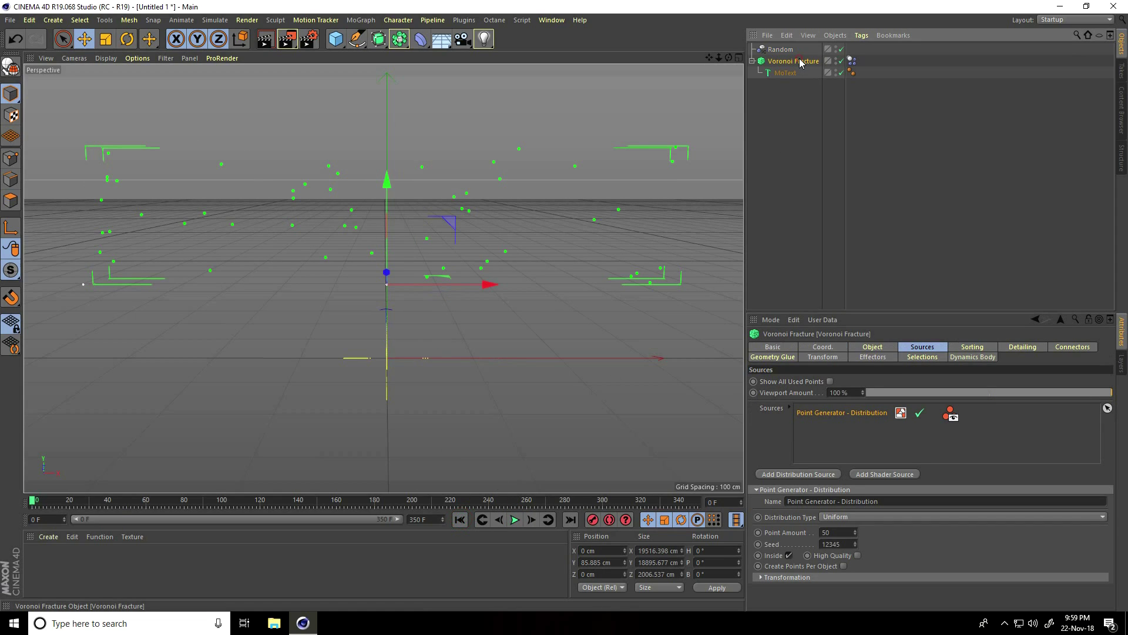
{"action": "left_click", "coordinate": [825, 348]}
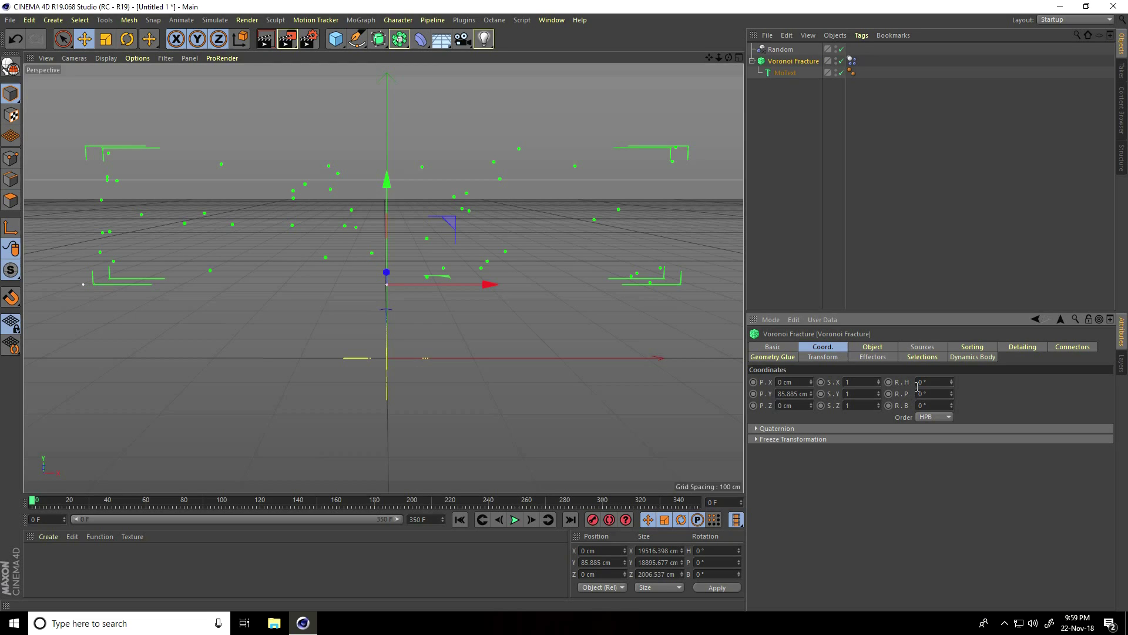
{"action": "left_click", "coordinate": [889, 382], "text": "ctrl"}
{"action": "mouse_move", "coordinate": [98, 503]}
{"action": "left_mouse_down"}
{"action": "mouse_move", "coordinate": [149, 503]}
{"action": "mouse_move", "coordinate": [130, 505]}
{"action": "left_mouse_up"}
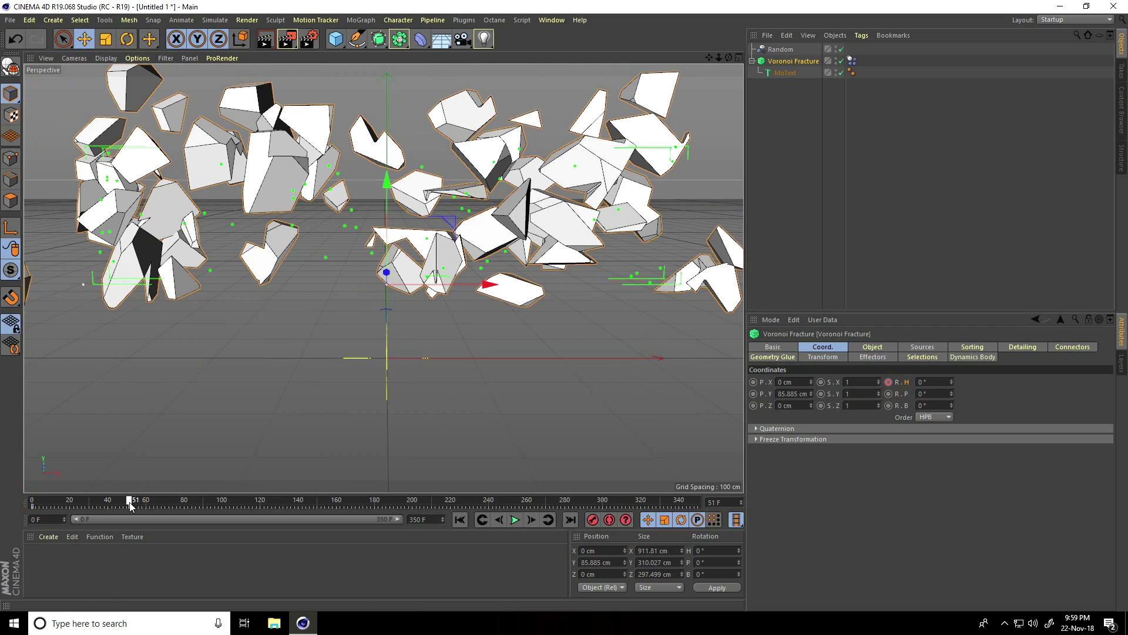
{"action": "left_click", "coordinate": [947, 384]}
{"action": "type", "text": "350"}
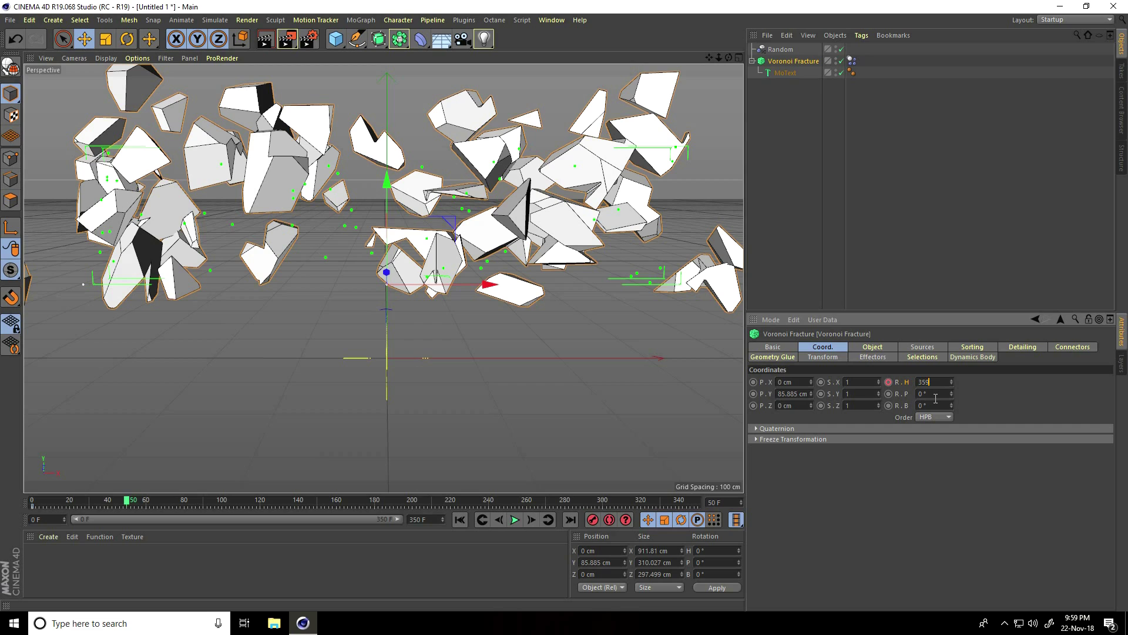
{"action": "key", "text": "Return"}
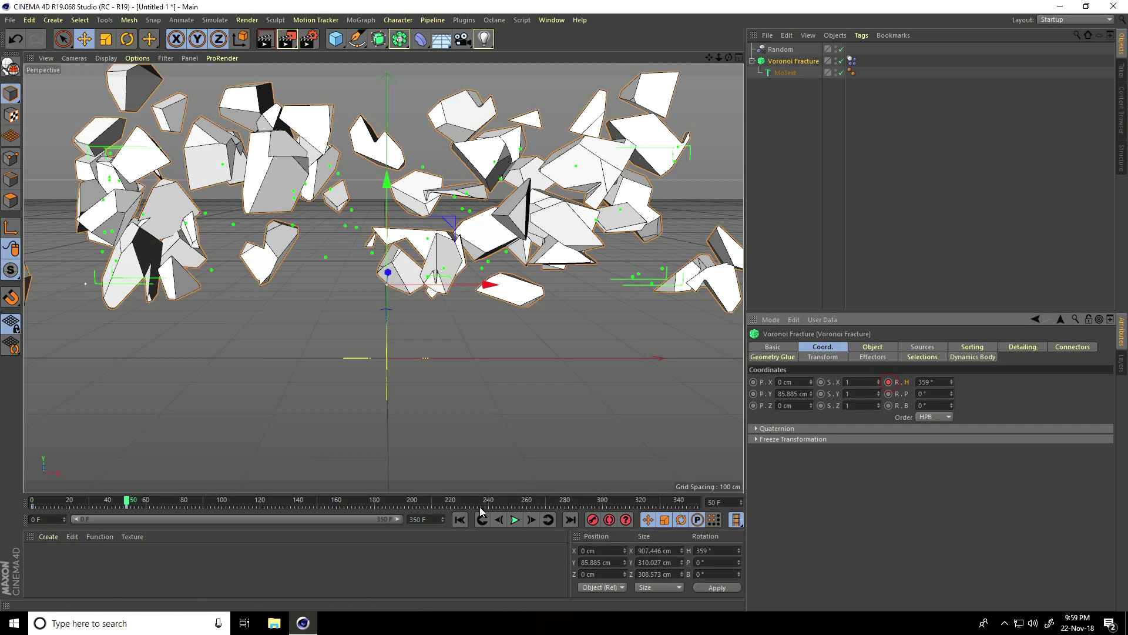
Step: Replay the animation until the swirling pieces settle, stopping near frame 300
{"action": "left_click", "coordinate": [461, 519]}
{"action": "left_click", "coordinate": [515, 520]}
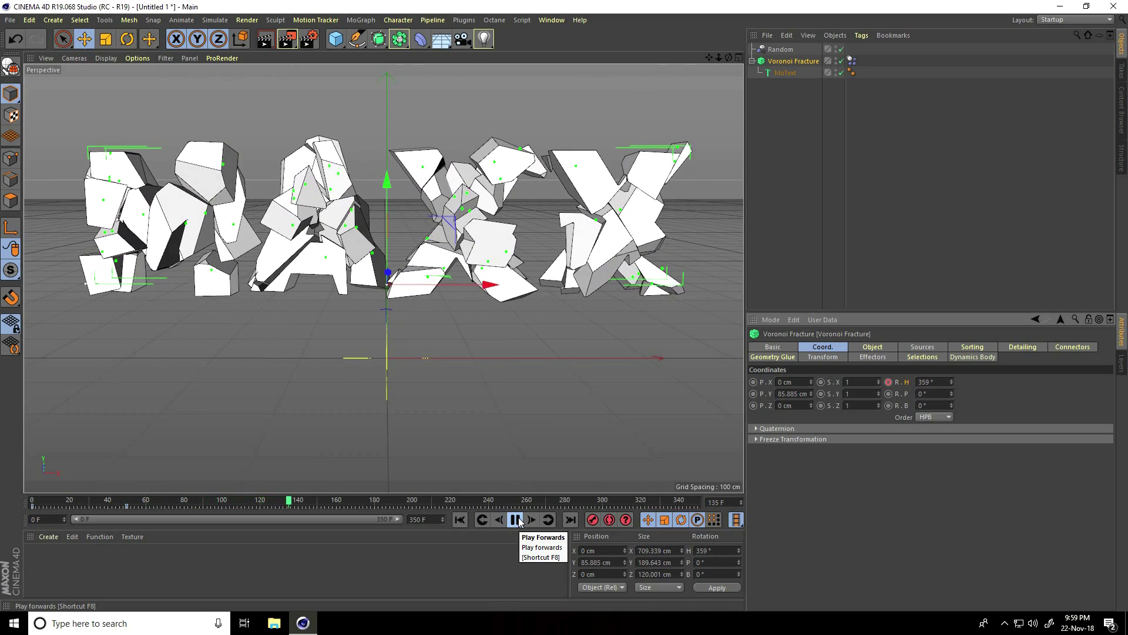
{"action": "left_click", "coordinate": [516, 519]}
{"action": "left_click", "coordinate": [460, 520]}
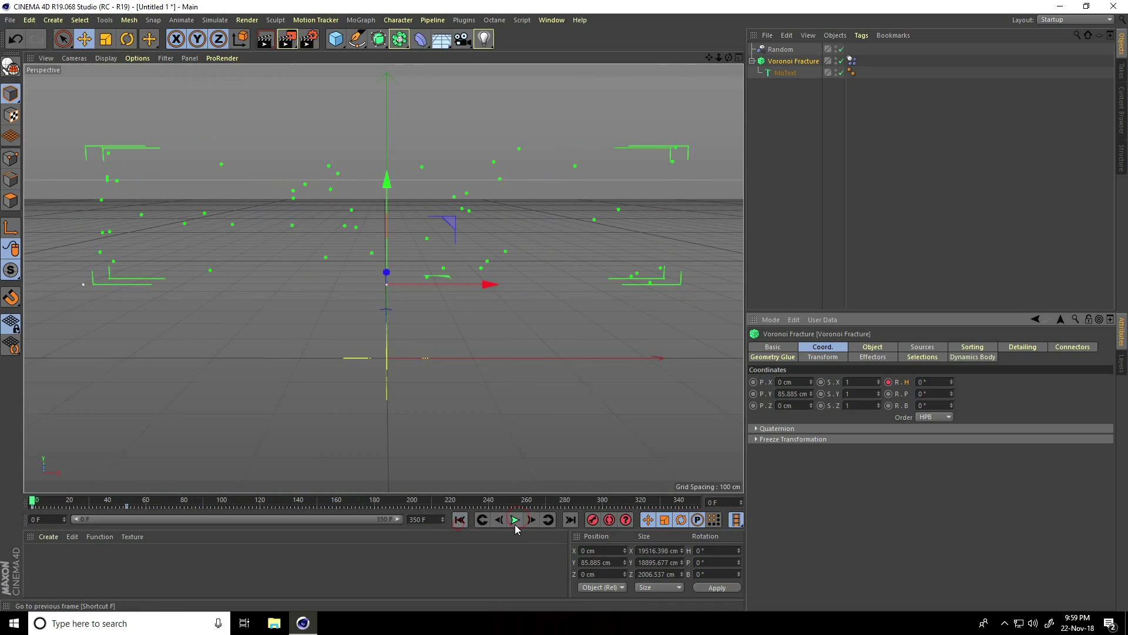
{"action": "left_click", "coordinate": [516, 520]}
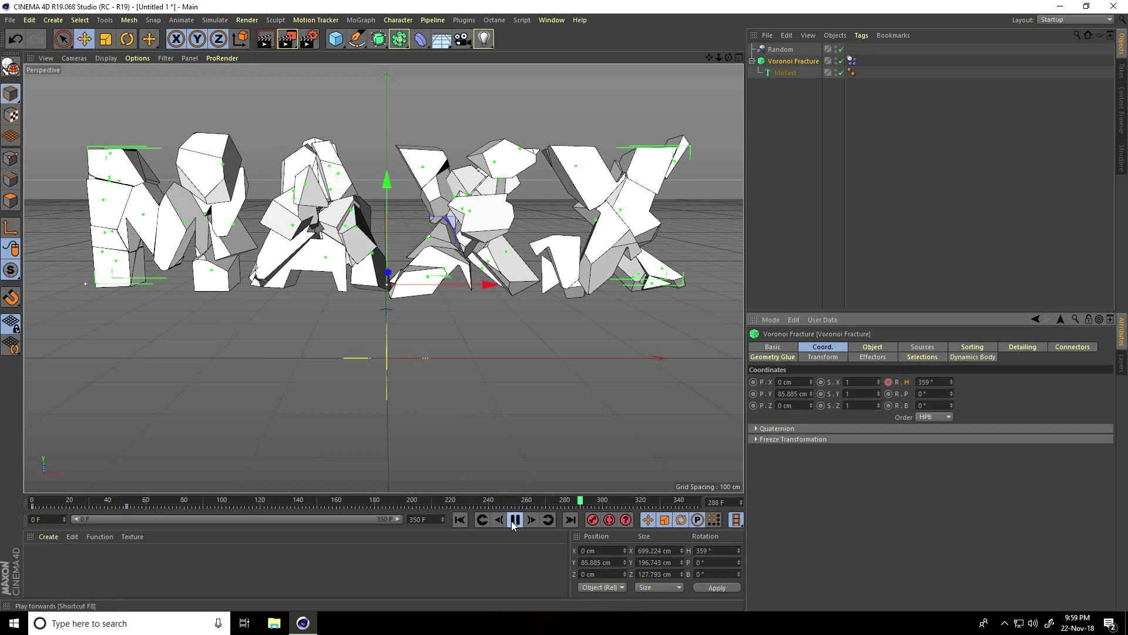
{"action": "key", "text": "F8"}
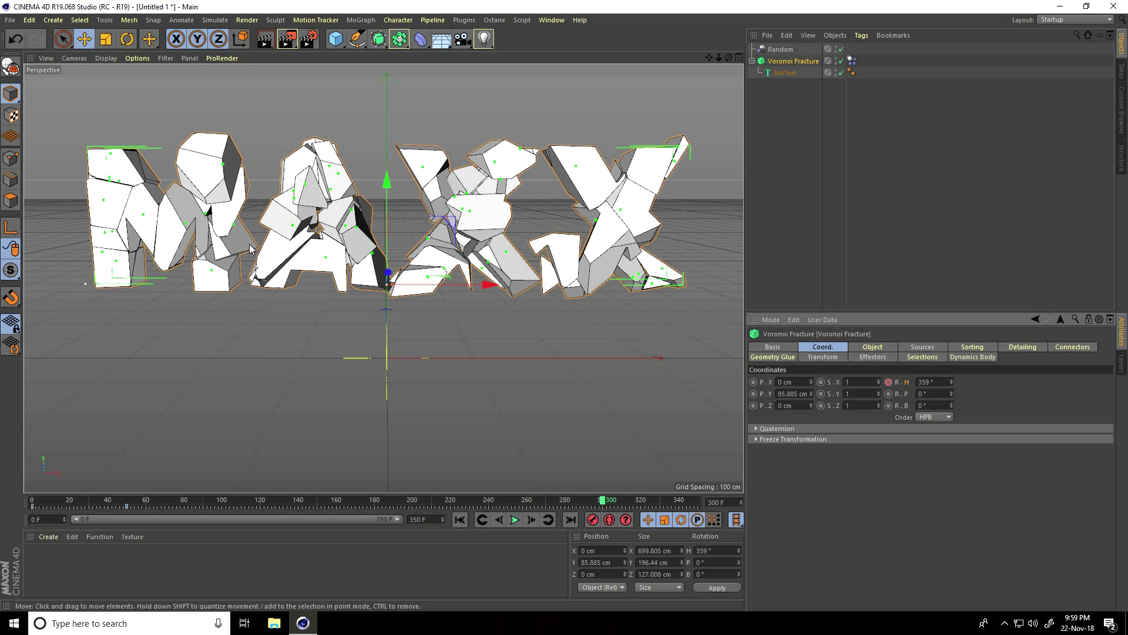
Step: Merge the cinema-4d-studio lights scene file into the project
{"action": "left_click", "coordinate": [10, 20]}
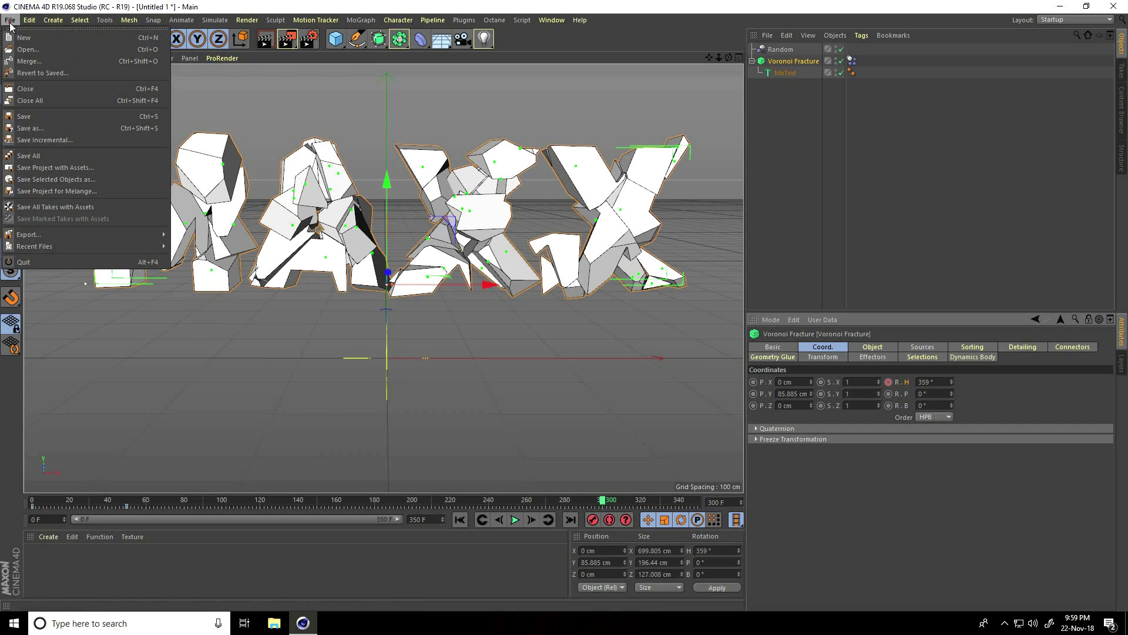
{"action": "left_click", "coordinate": [34, 62]}
{"action": "left_click", "coordinate": [139, 84]}
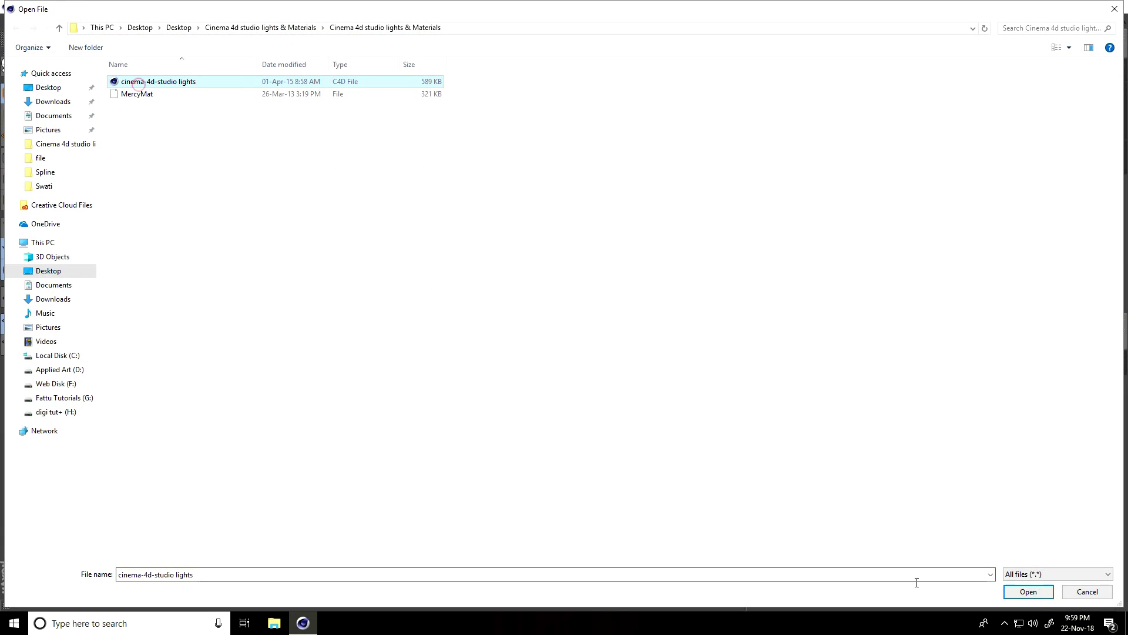
{"action": "key", "text": "Return"}
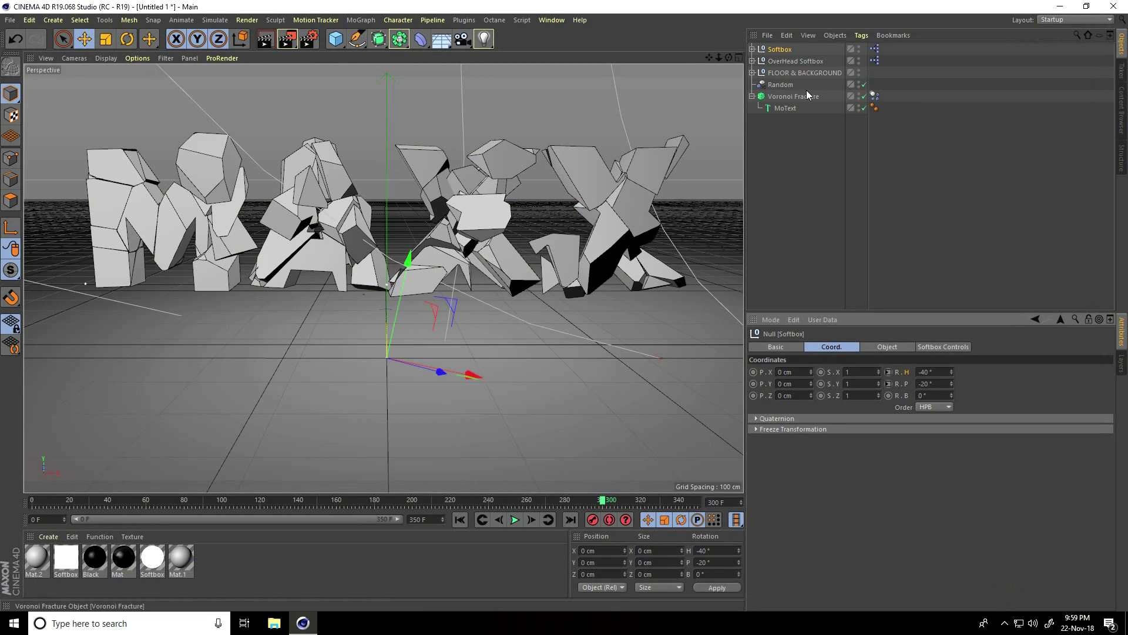
Step: Lower the FLOOR & BACKGROUND group slightly beneath the letters
{"action": "left_click", "coordinate": [791, 74]}
{"action": "left_click_drag", "start_coordinate": [361, 192], "coordinate": [361, 199]}
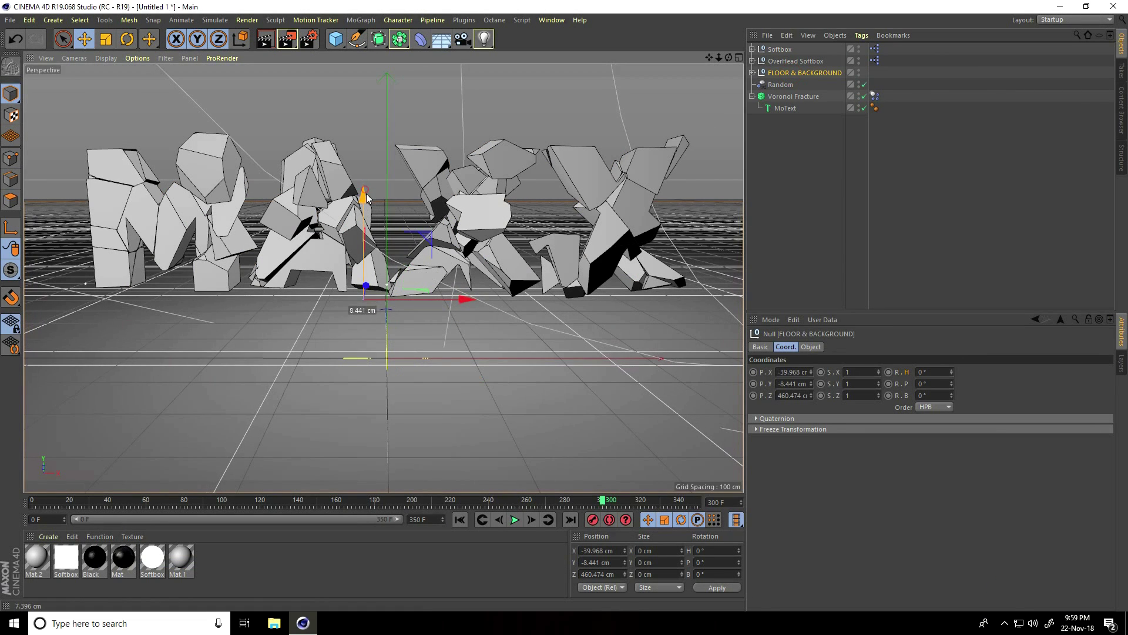
Step: Give the Floor a Collider Body tag with Bounce 0% and Friction 150%
{"action": "left_click", "coordinate": [752, 72]}
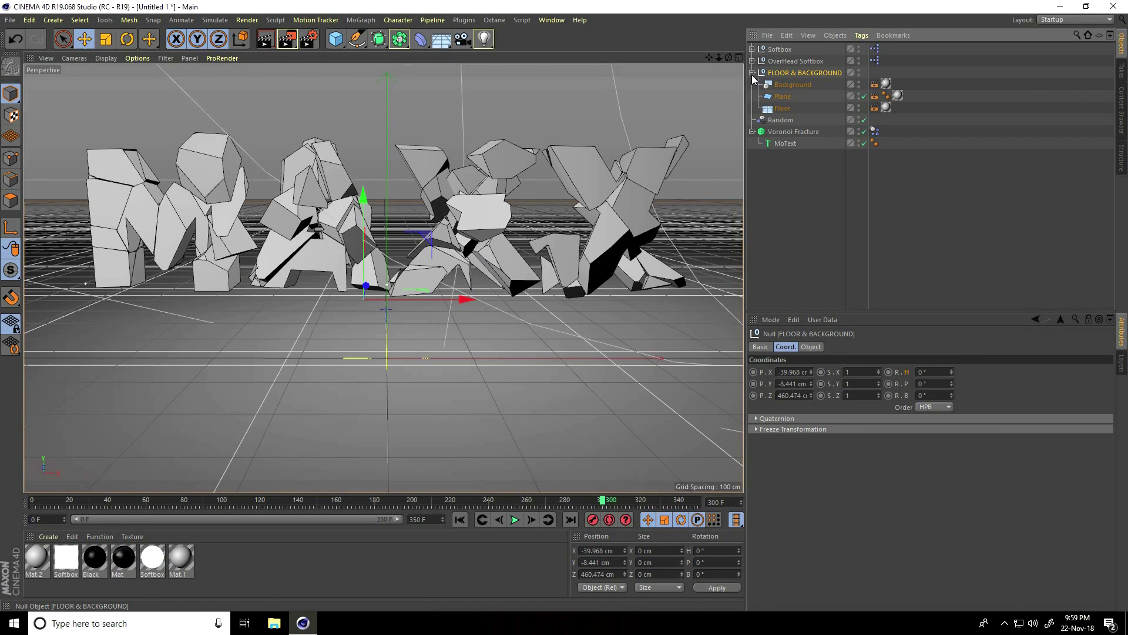
{"action": "left_click", "coordinate": [781, 107]}
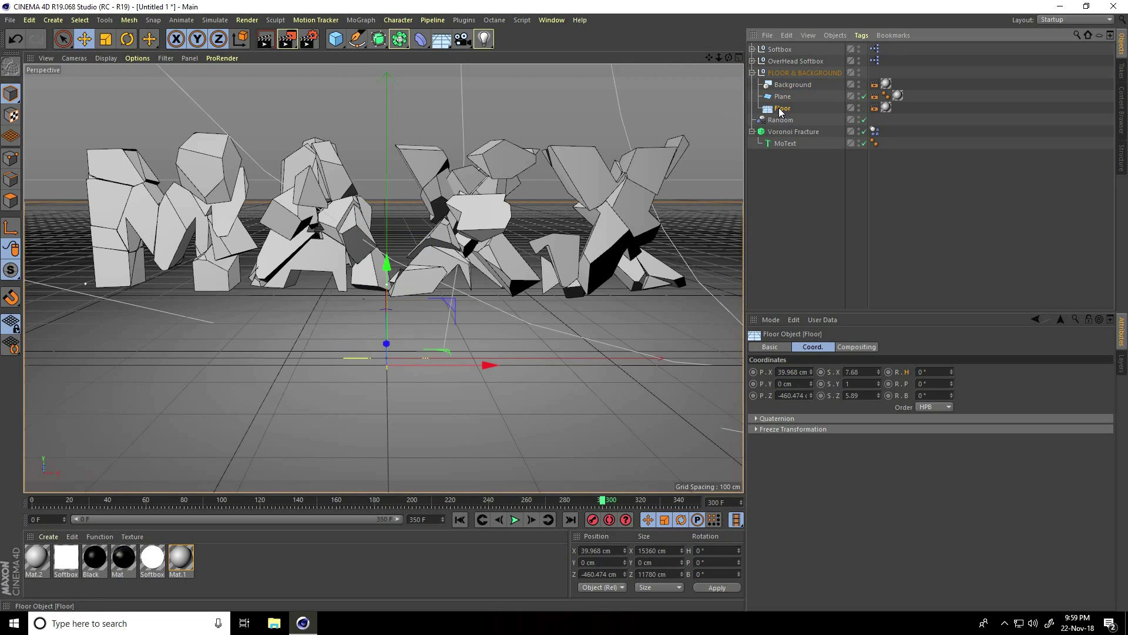
{"action": "right_click", "coordinate": [782, 112]}
{"action": "mouse_move", "coordinate": [819, 221]}
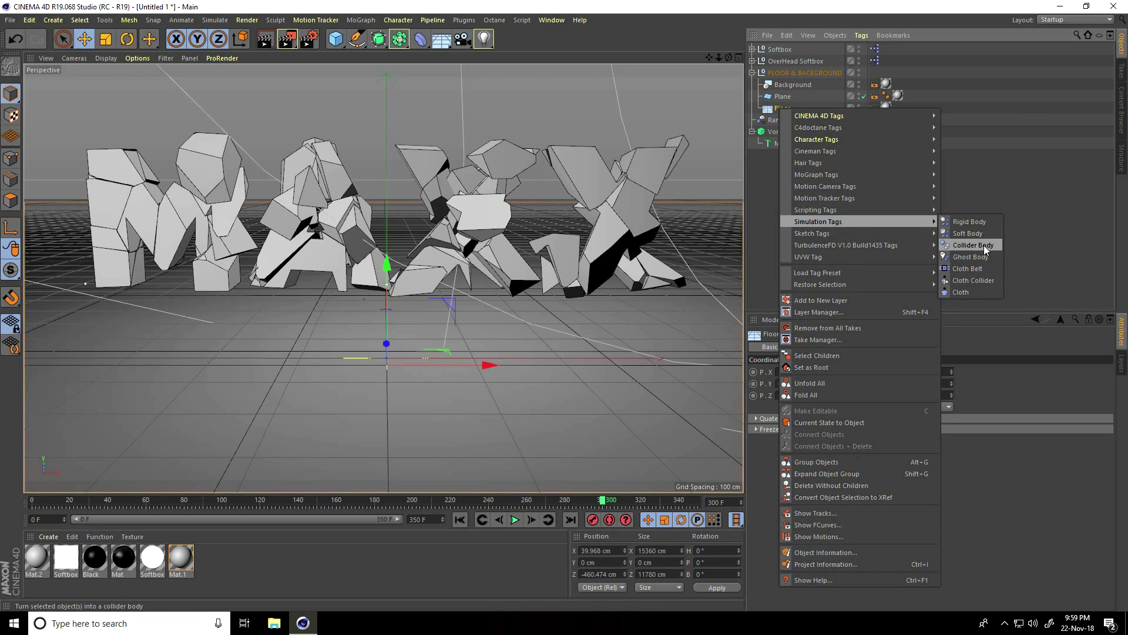
{"action": "left_click", "coordinate": [984, 245]}
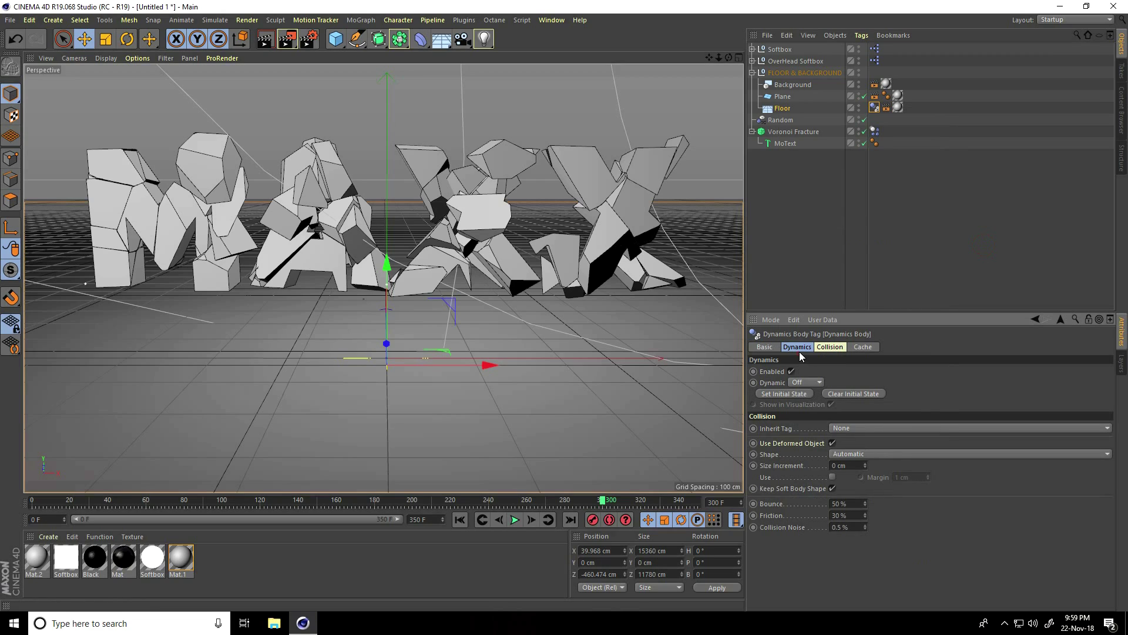
{"action": "left_click", "coordinate": [831, 348]}
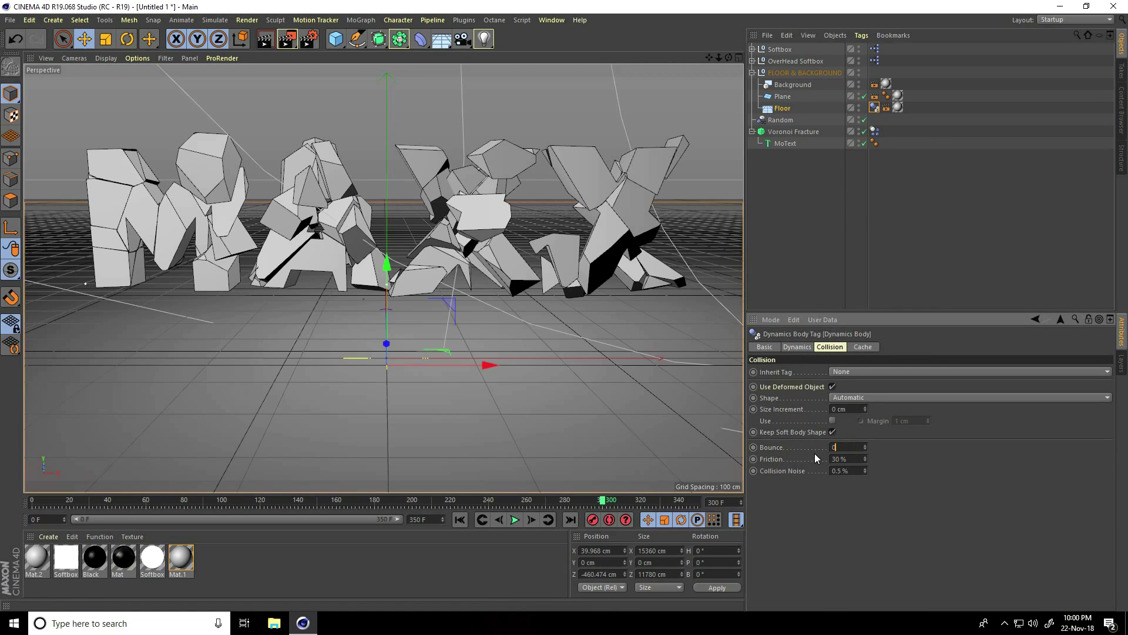
{"action": "type", "text": "%"}
{"action": "left_click", "coordinate": [850, 459]}
Step: Key the fracture's Follow Position 10 and Follow Rotation 50 at frame 250 in the Force settings
{"action": "left_click", "coordinate": [876, 131]}
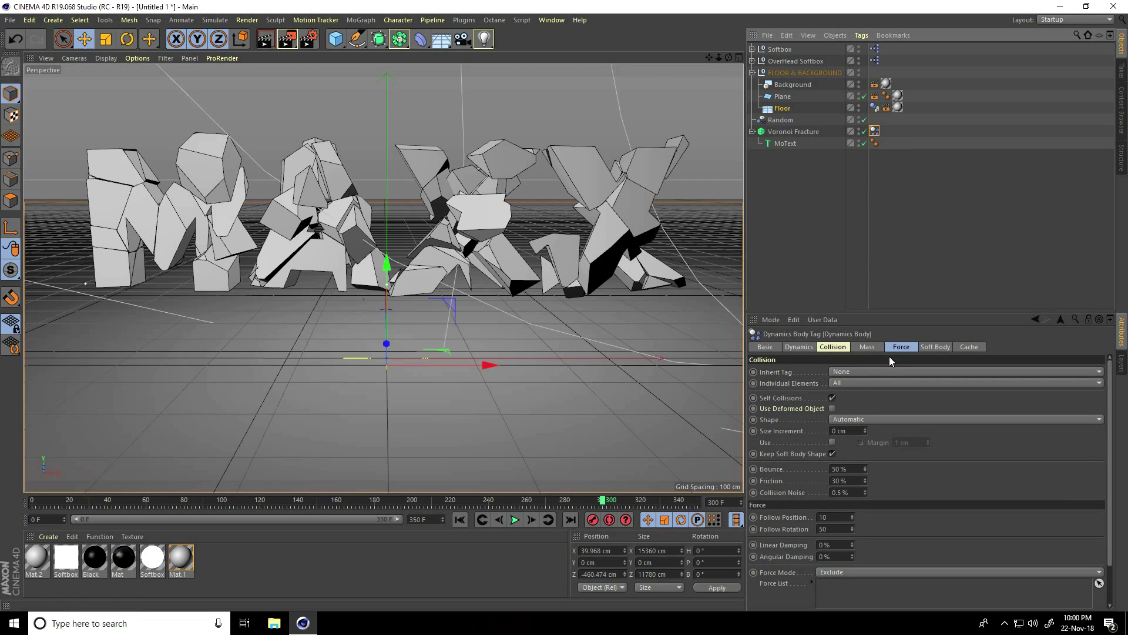
{"action": "left_click", "coordinate": [902, 347]}
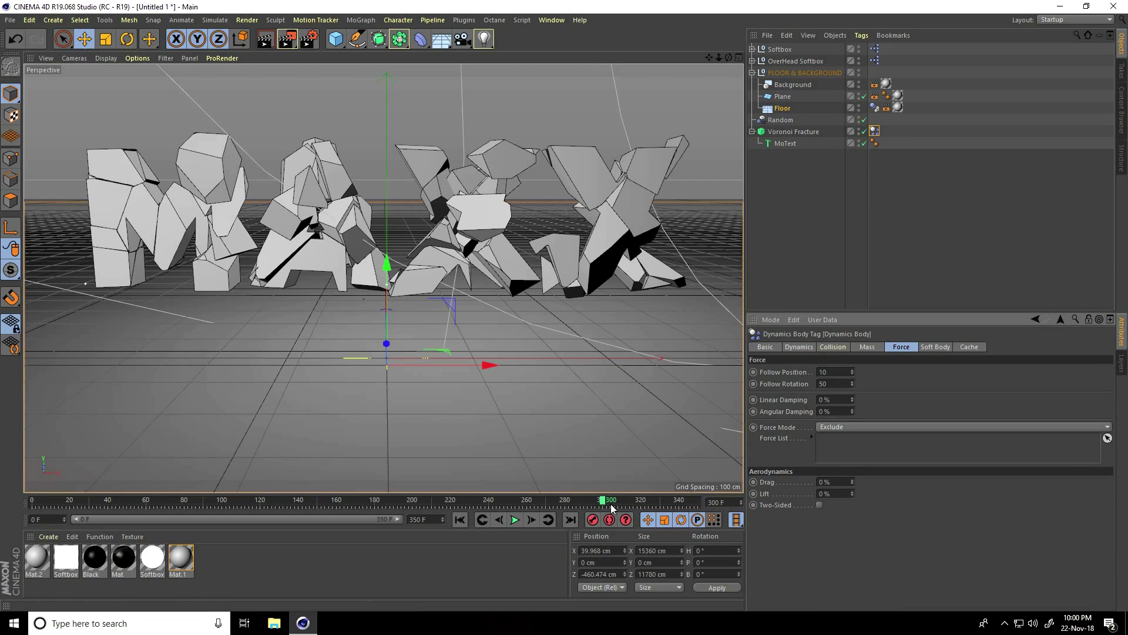
{"action": "left_click_drag", "start_coordinate": [605, 500], "coordinate": [523, 509]}
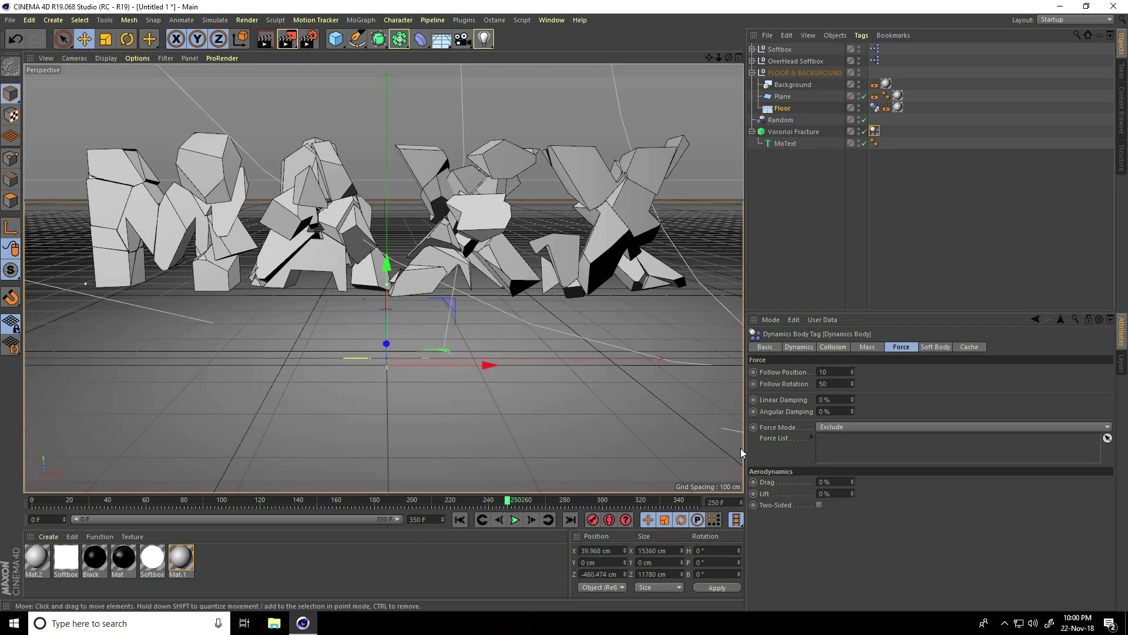
{"action": "left_click", "coordinate": [754, 373]}
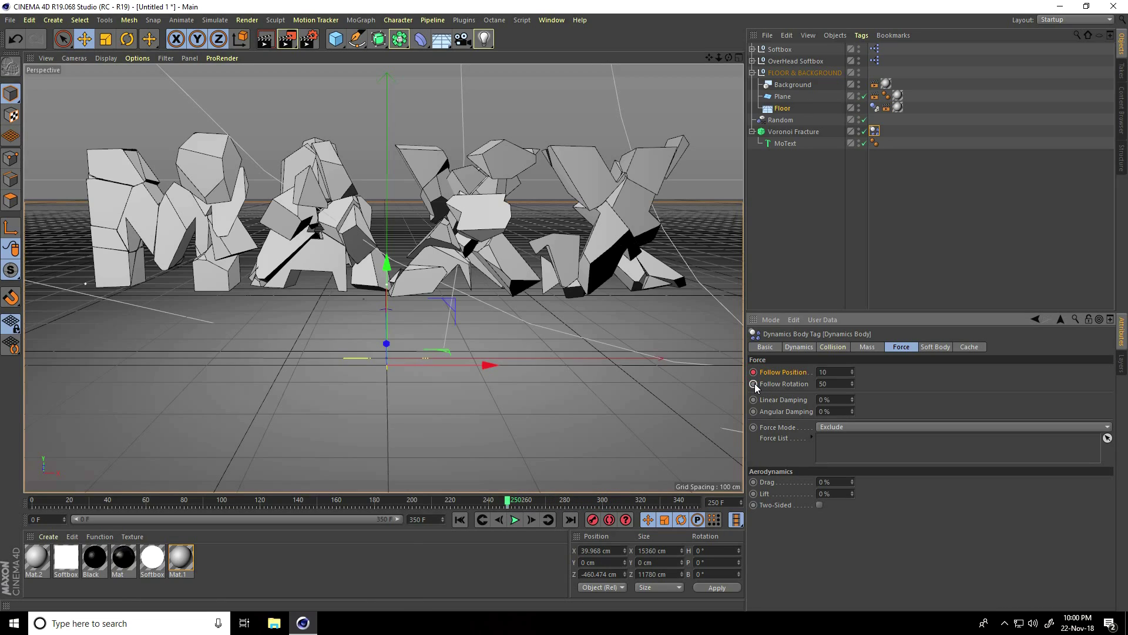
{"action": "left_click", "coordinate": [754, 384]}
Step: At frame 255 key Follow Position and Rotation to 0, then rewind to the start
{"action": "left_click_drag", "start_coordinate": [509, 505], "coordinate": [519, 505]}
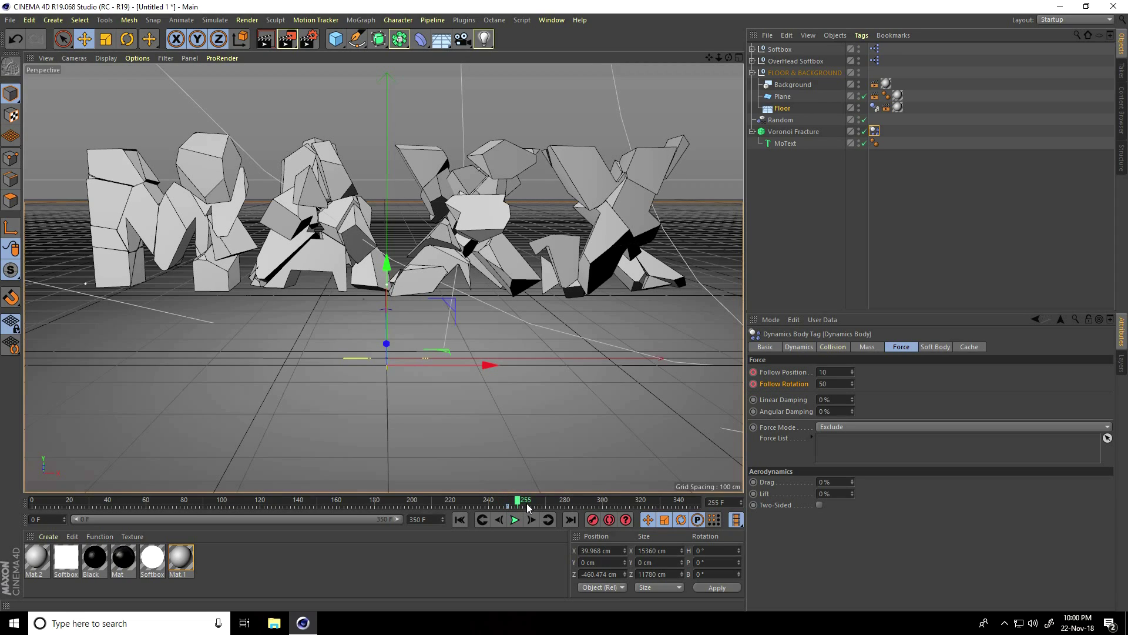
{"action": "left_click", "coordinate": [826, 372]}
{"action": "type", "text": "0"}
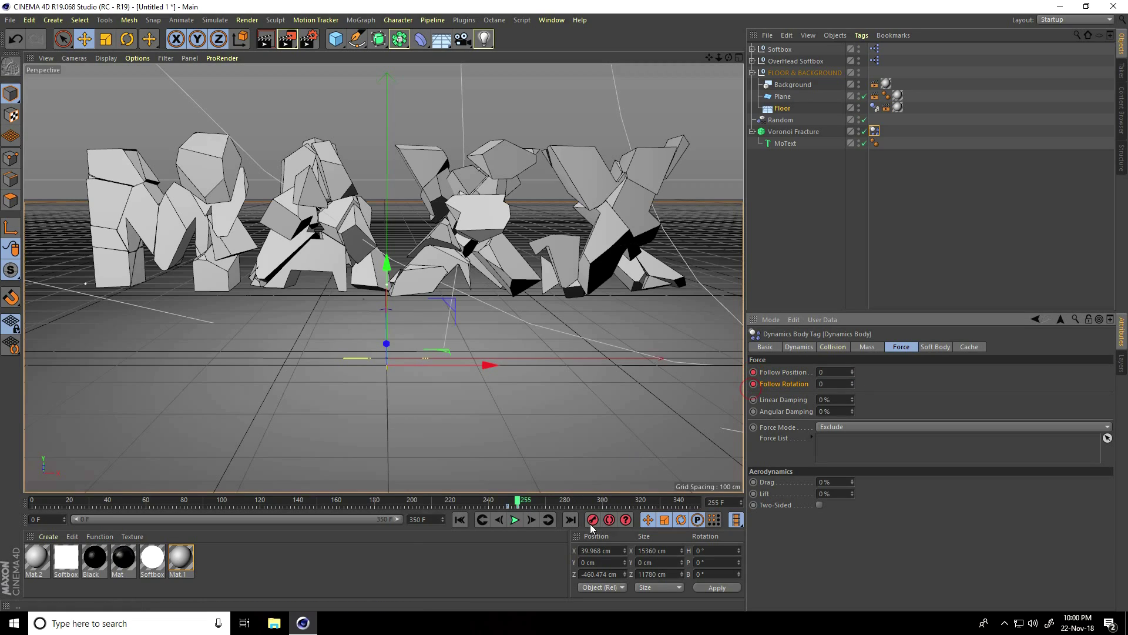
{"action": "left_click", "coordinate": [459, 519]}
Step: Preview the simulation, then load the MercyMat library into the Material Manager
{"action": "left_click", "coordinate": [514, 519]}
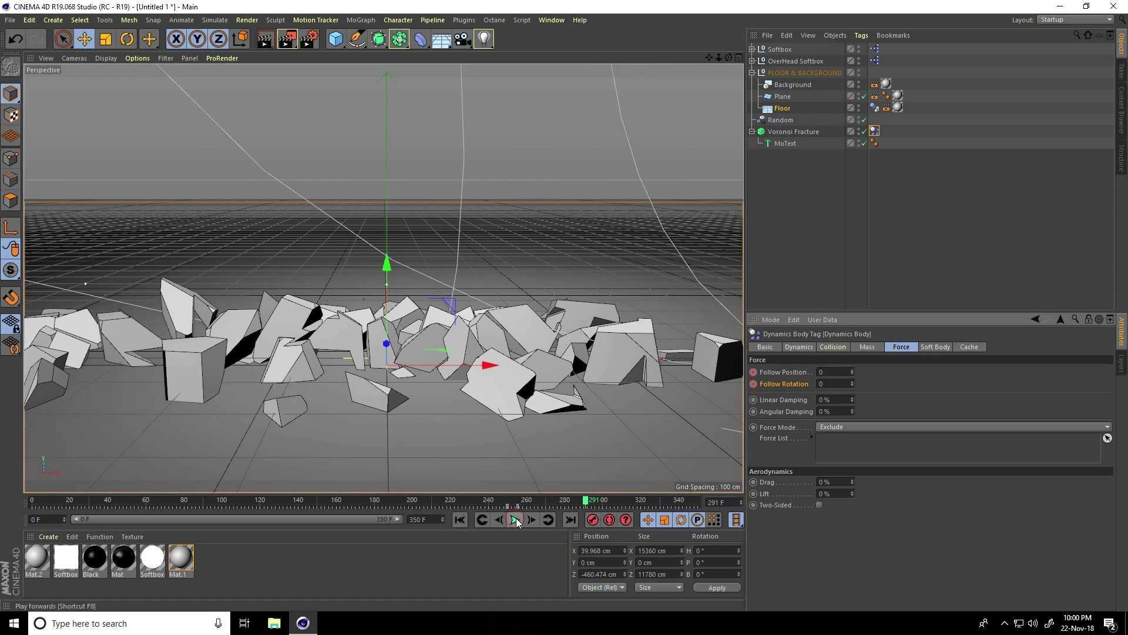
{"action": "left_click", "coordinate": [38, 537]}
{"action": "left_click", "coordinate": [67, 468]}
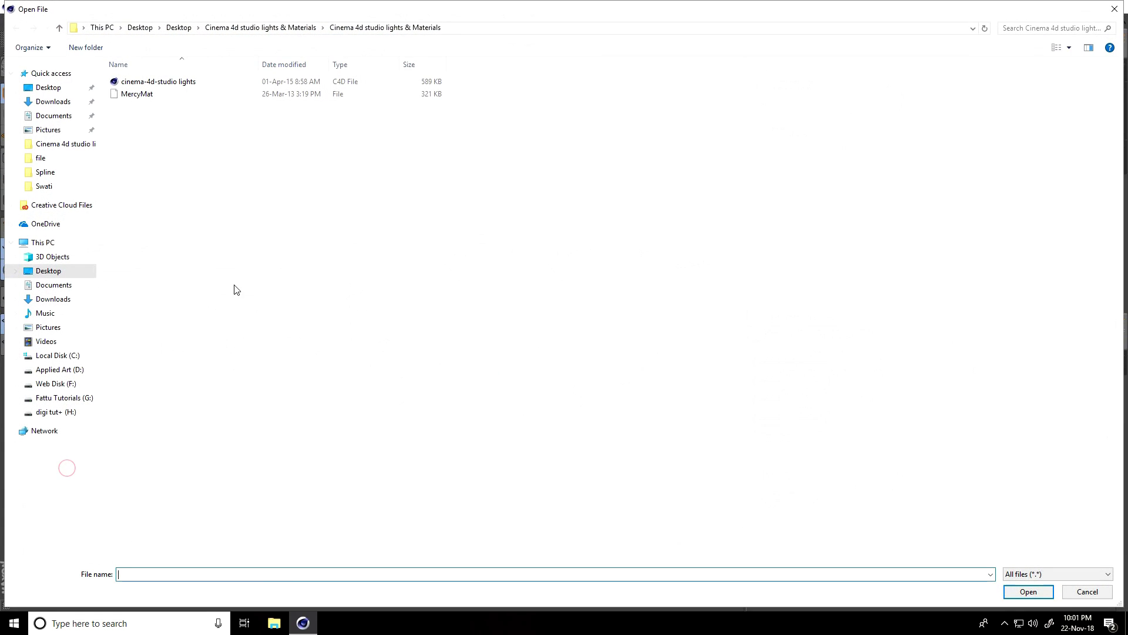
{"action": "left_click", "coordinate": [150, 94]}
{"action": "left_click", "coordinate": [1028, 592]}
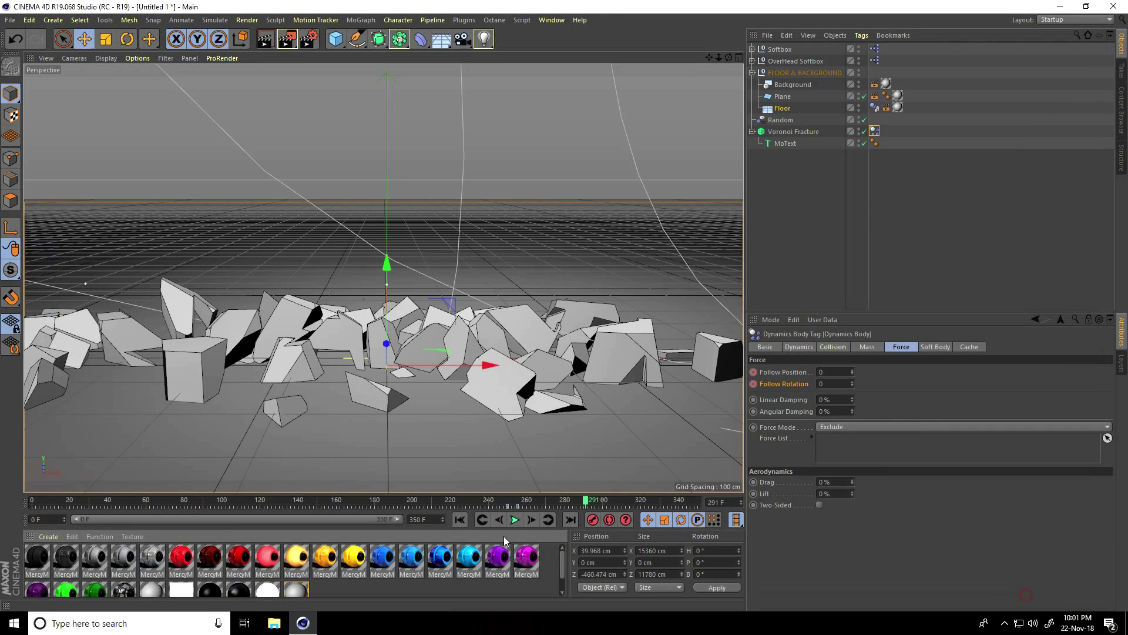
{"action": "left_click", "coordinate": [793, 131]}
Step: Enable inside/outside face selections and apply blue and yellow materials to the Voronoi Fracture
{"action": "left_click", "coordinate": [929, 359]}
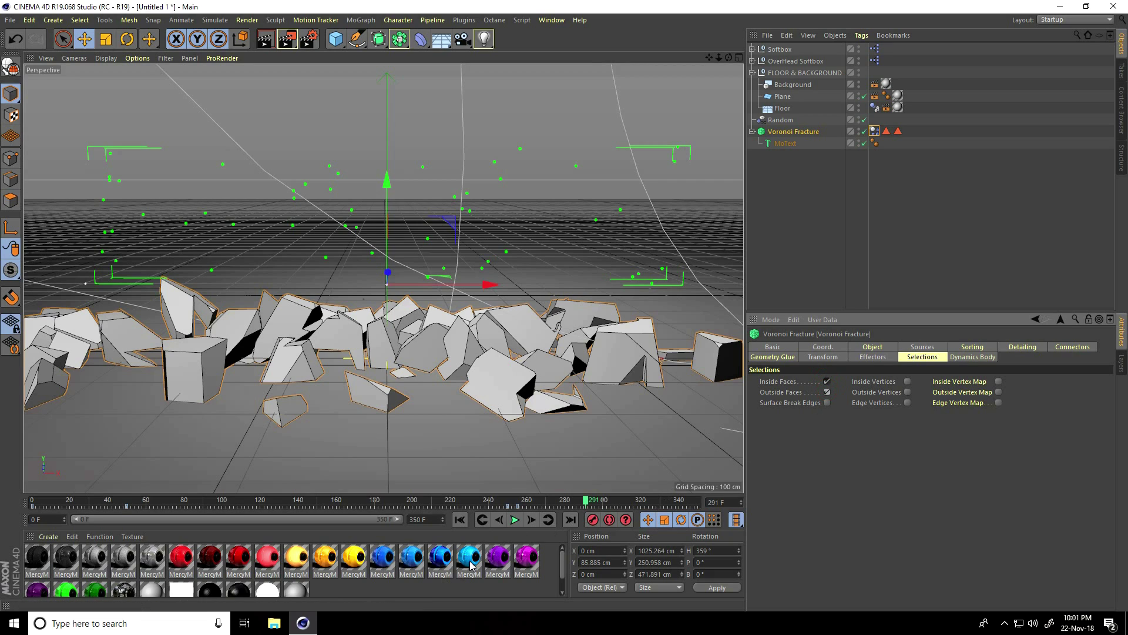
{"action": "left_click_drag", "start_coordinate": [472, 565], "coordinate": [812, 132]}
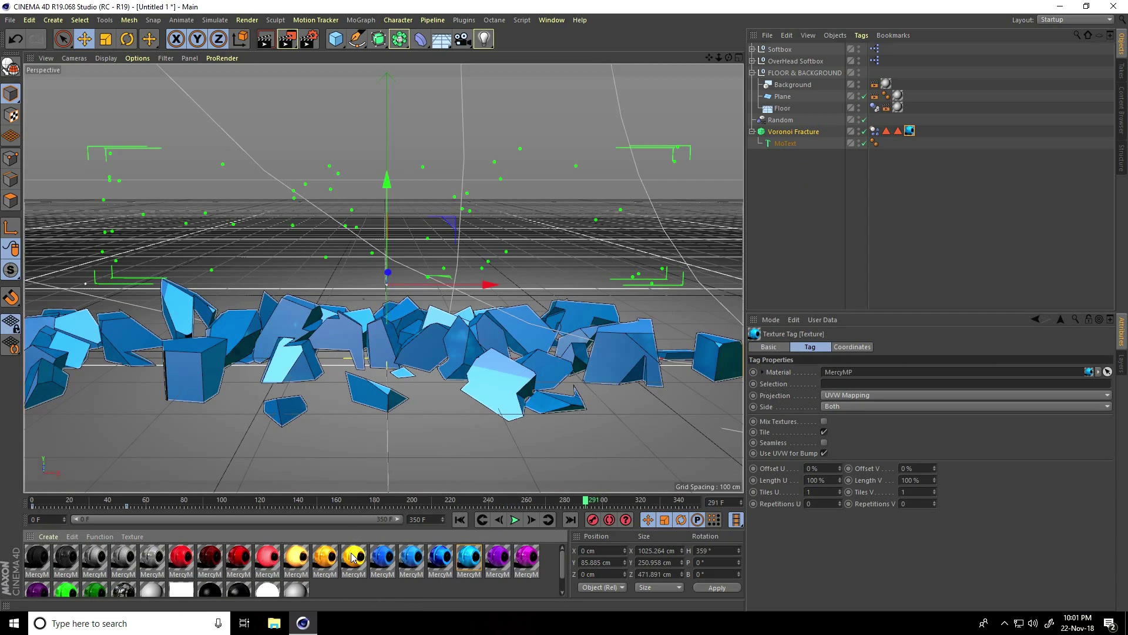
{"action": "left_click_drag", "start_coordinate": [353, 556], "coordinate": [807, 132]}
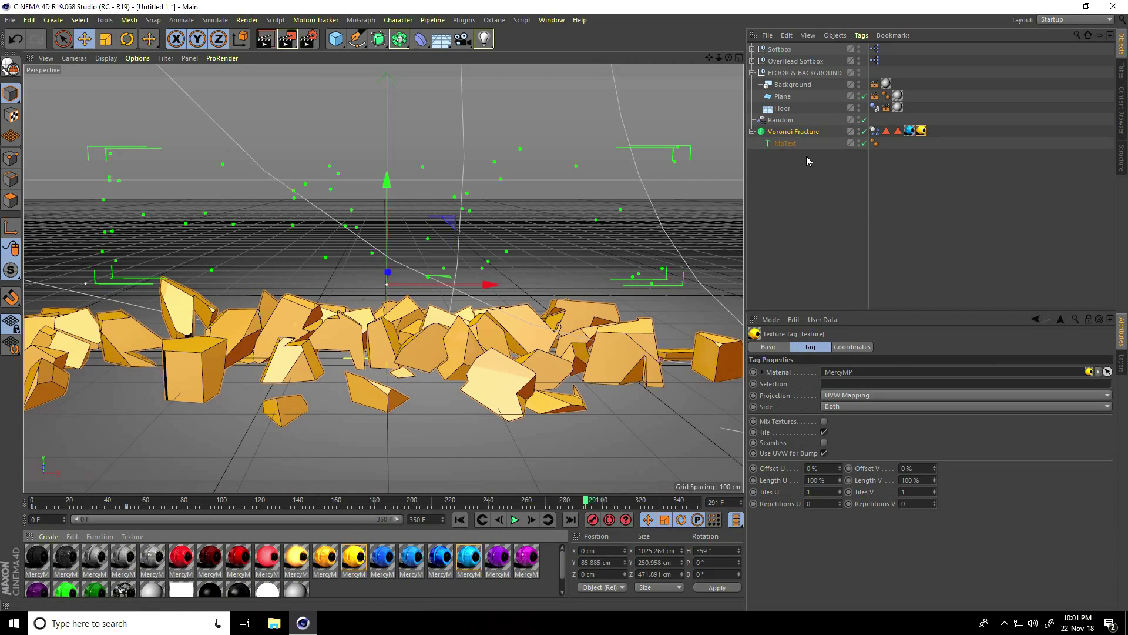
{"action": "left_click", "coordinate": [898, 132]}
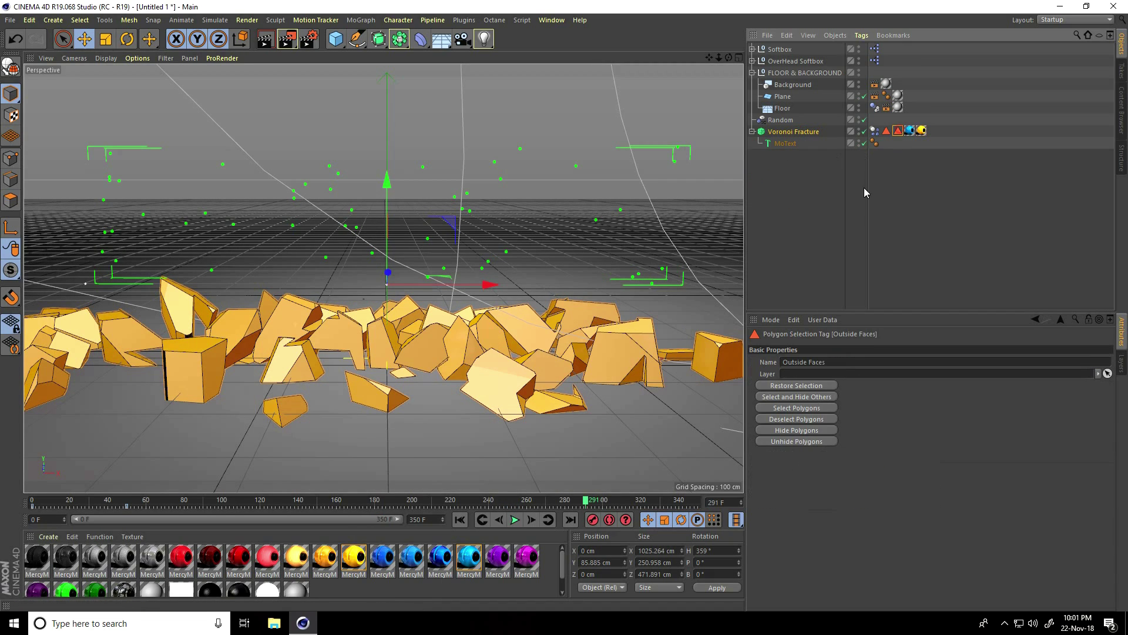
Step: Restrict the blue material to Outside Faces and the yellow to Inside Faces, then rewind
{"action": "left_click", "coordinate": [911, 131]}
{"action": "left_click_drag", "start_coordinate": [904, 270], "coordinate": [882, 384]}
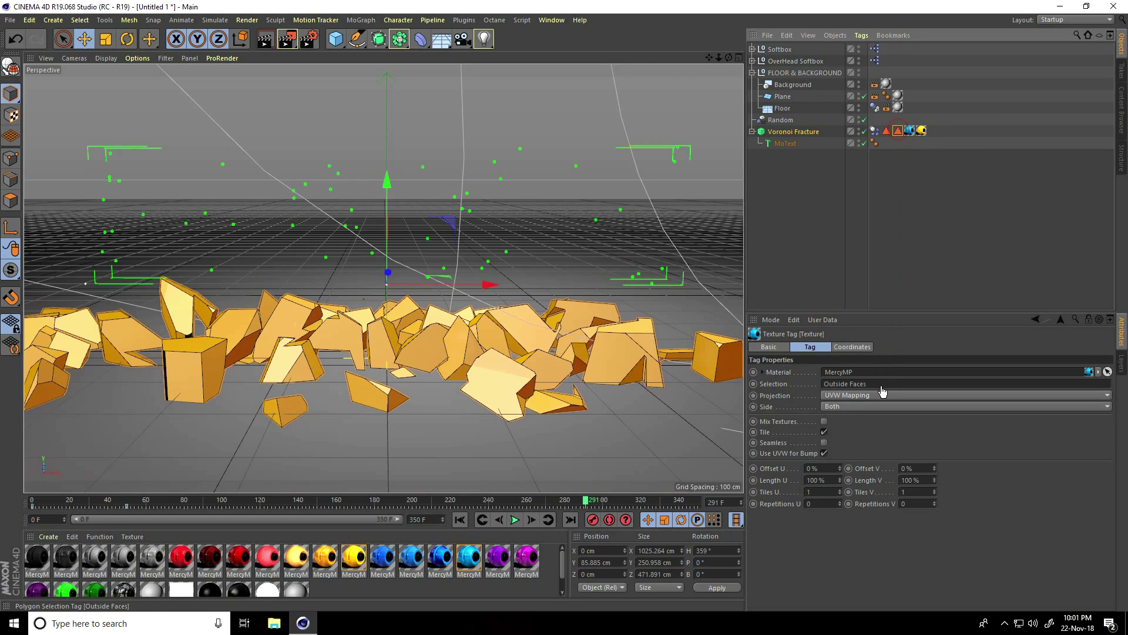
{"action": "left_click", "coordinate": [921, 130]}
{"action": "left_click_drag", "start_coordinate": [894, 357], "coordinate": [894, 386]}
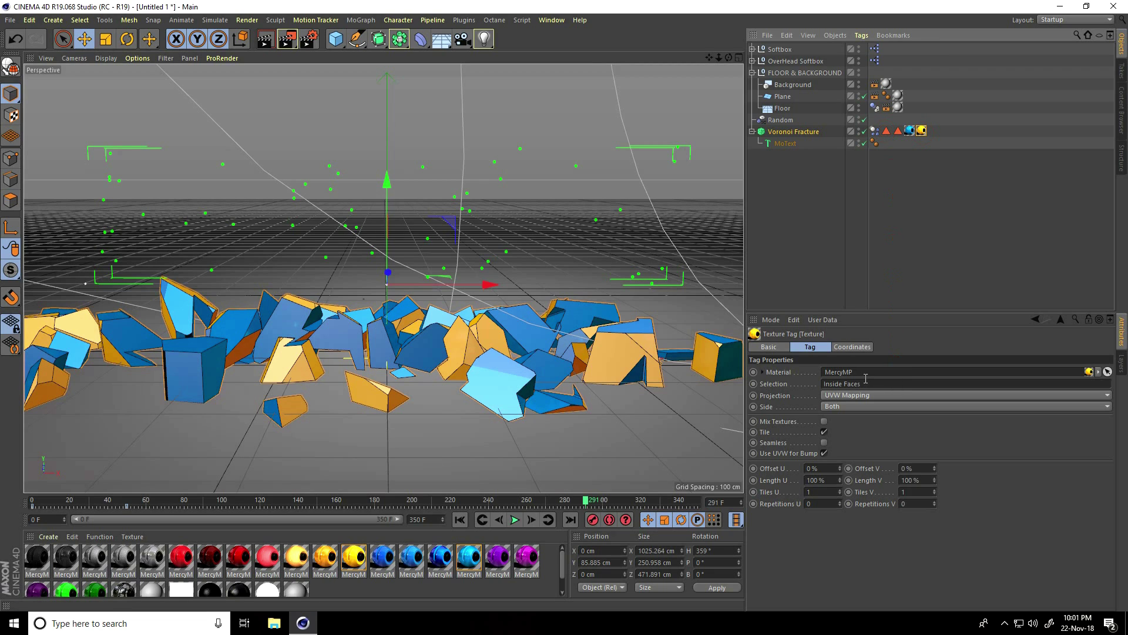
{"action": "left_click", "coordinate": [460, 519]}
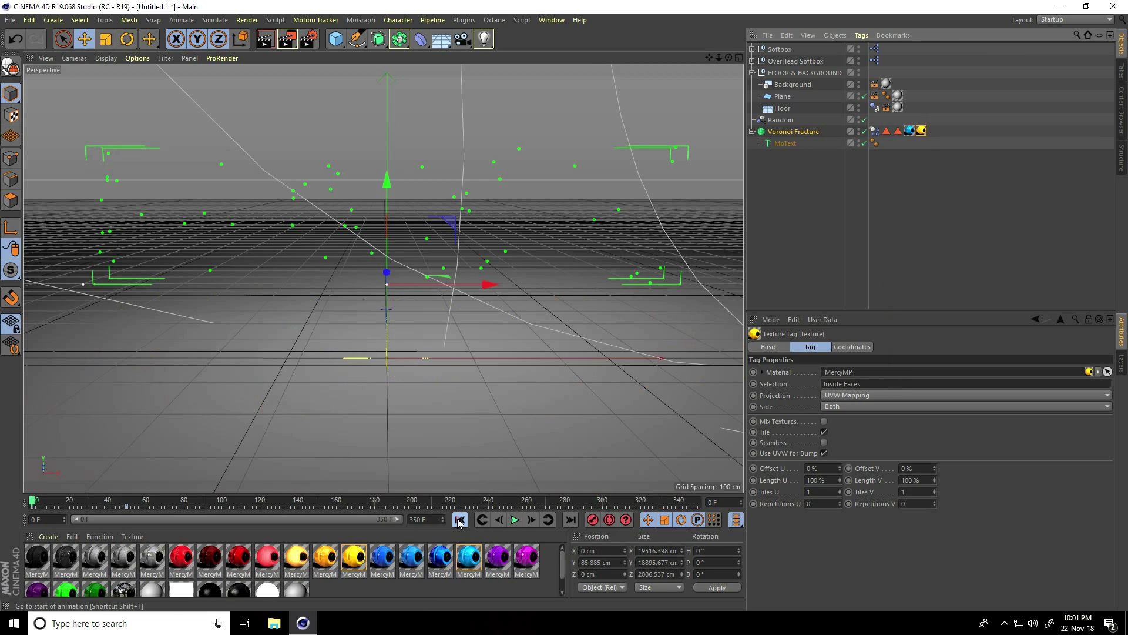
Step: Play the simulation and pause at frame 195 with MAXX reassembled
{"action": "left_click", "coordinate": [515, 520]}
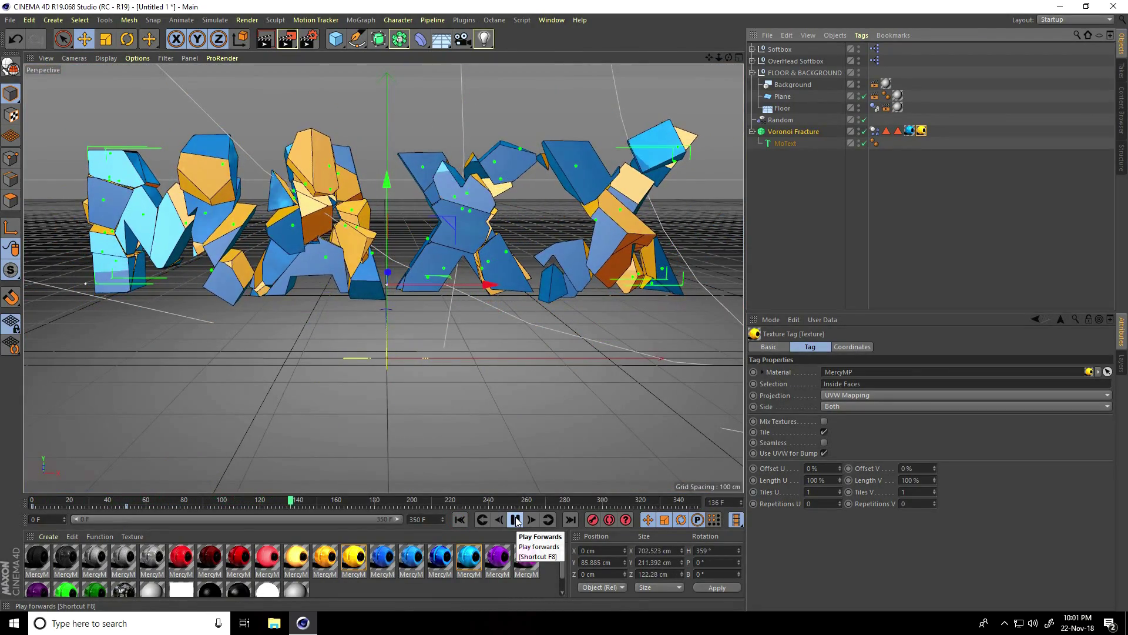
{"action": "left_click", "coordinate": [516, 518]}
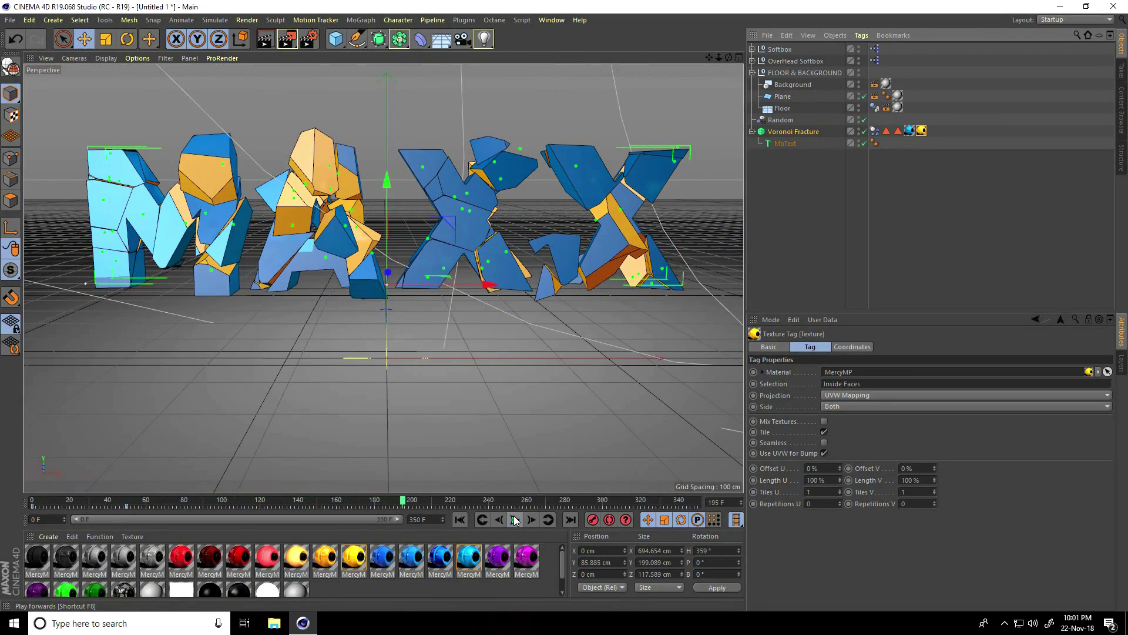
Step: Add Ambient Occlusion and Global Illumination effects in Render Settings
{"action": "left_click", "coordinate": [304, 41]}
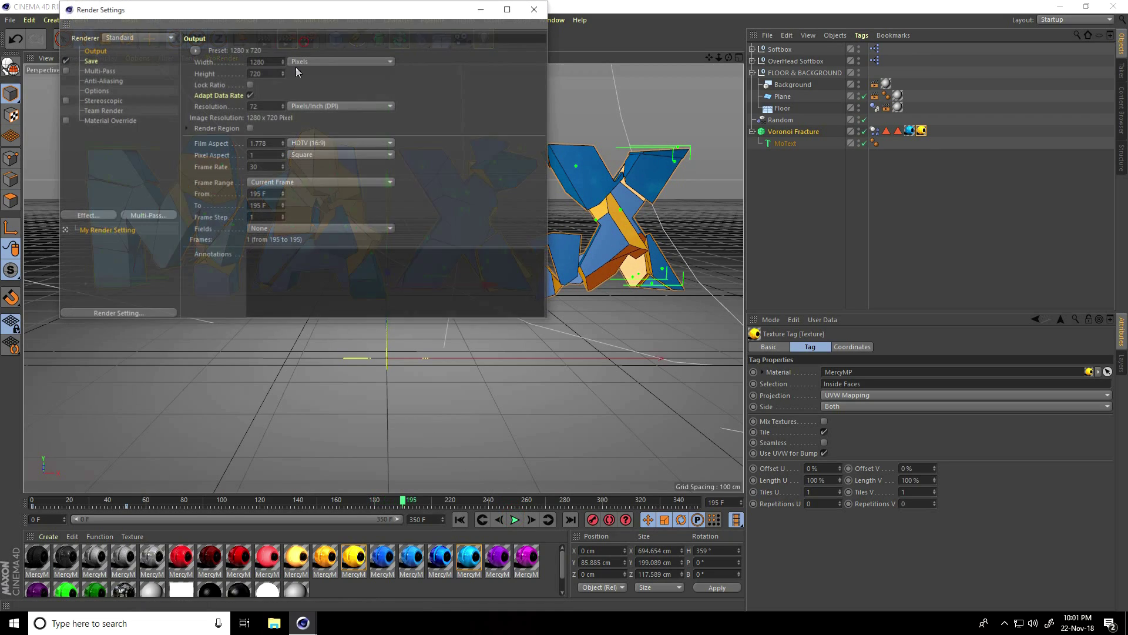
{"action": "left_click", "coordinate": [92, 218]}
{"action": "left_click", "coordinate": [139, 289]}
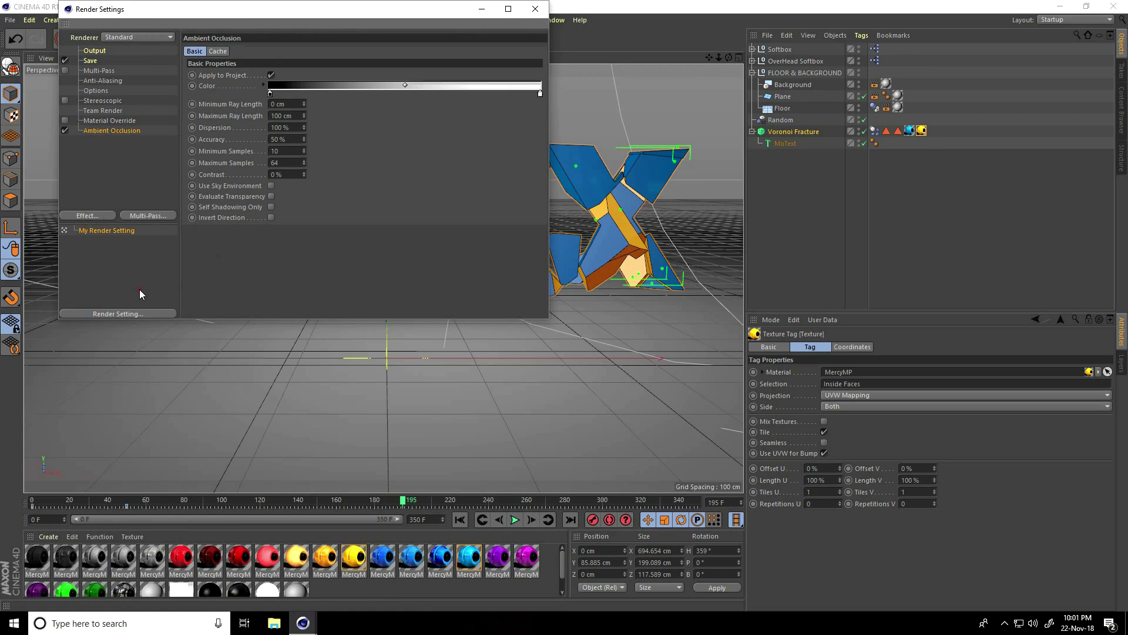
{"action": "left_click", "coordinate": [98, 219]}
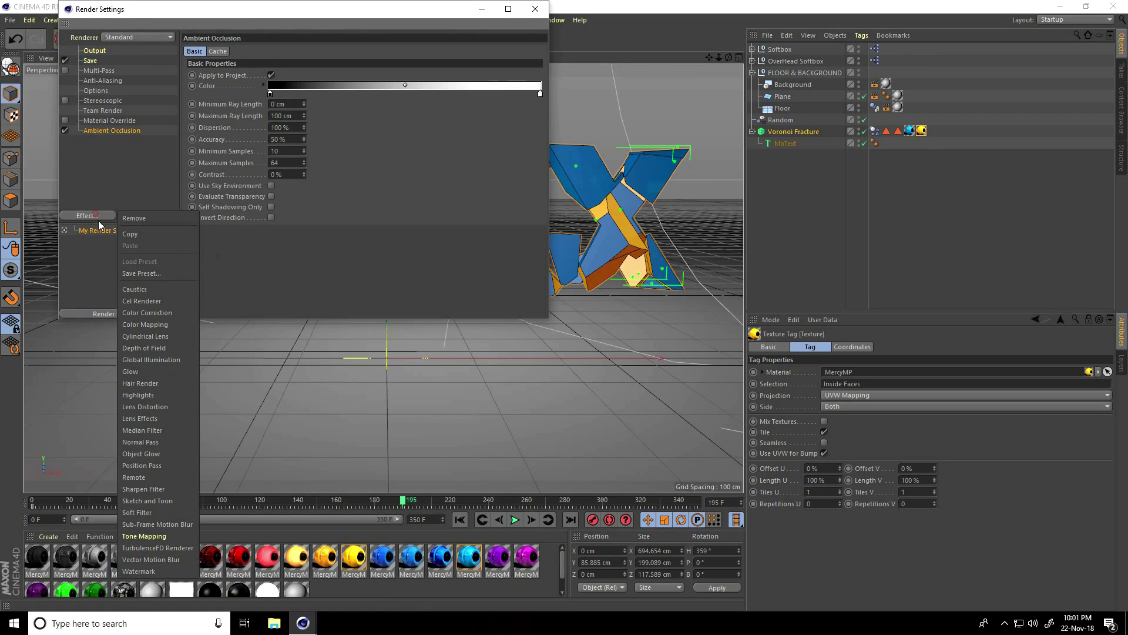
{"action": "left_click", "coordinate": [146, 361]}
Step: Set the render save format to MP4 video
{"action": "left_click", "coordinate": [90, 61]}
{"action": "left_click", "coordinate": [287, 81]}
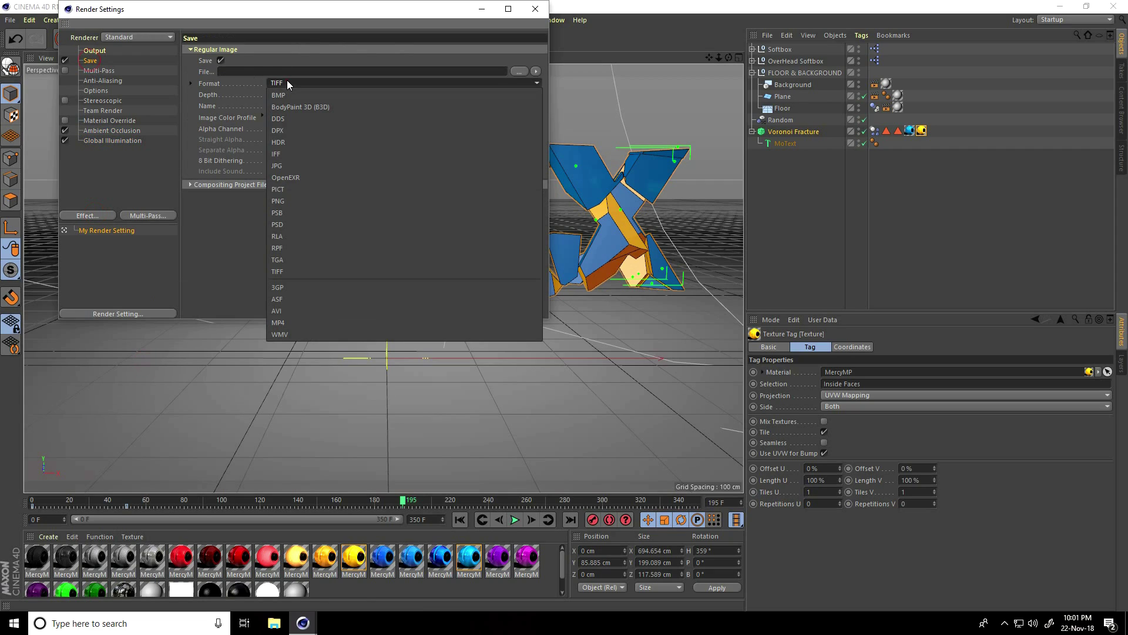
{"action": "left_click", "coordinate": [289, 323]}
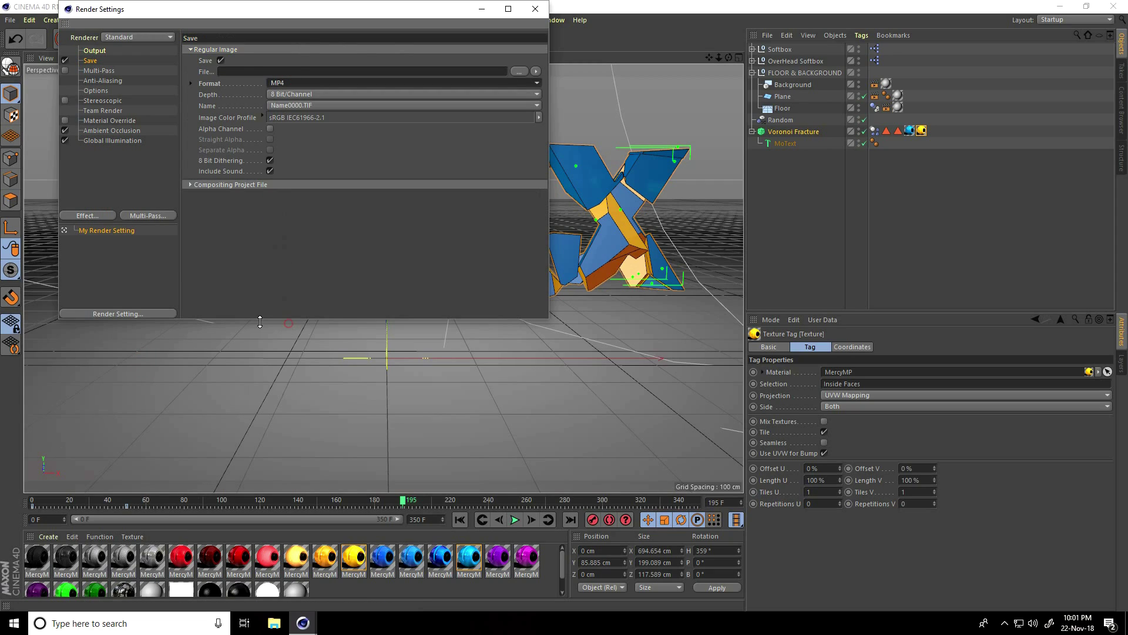
Step: Set output to the HDTV 1080 29.97 preset with Frame Range All Frames, and close
{"action": "left_click", "coordinate": [95, 52]}
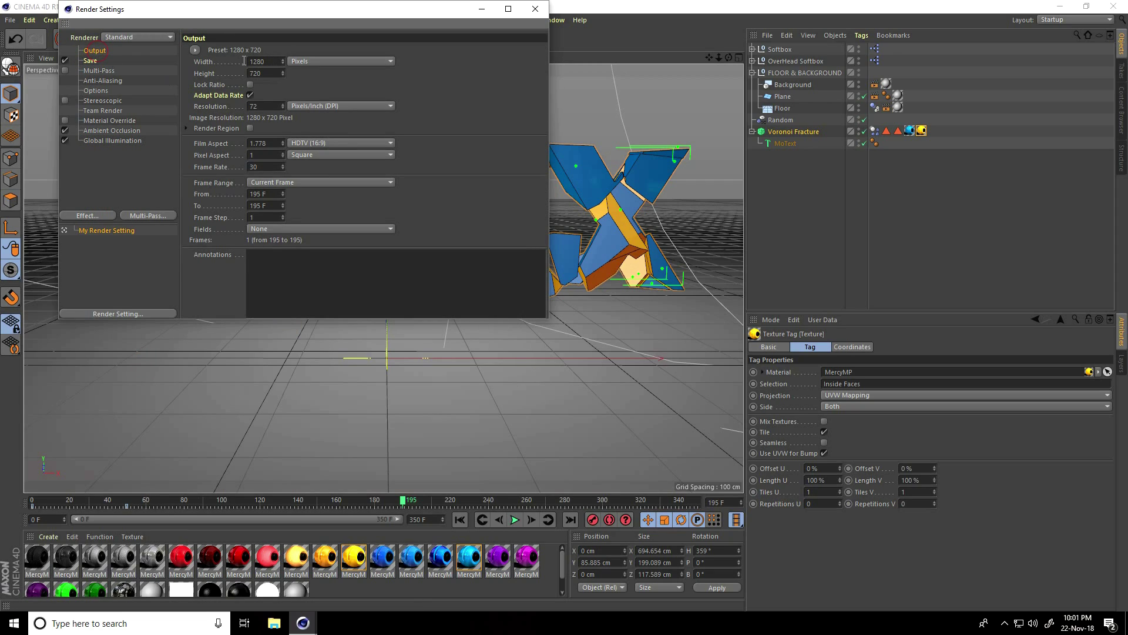
{"action": "left_click", "coordinate": [195, 50]}
{"action": "mouse_move", "coordinate": [211, 86]}
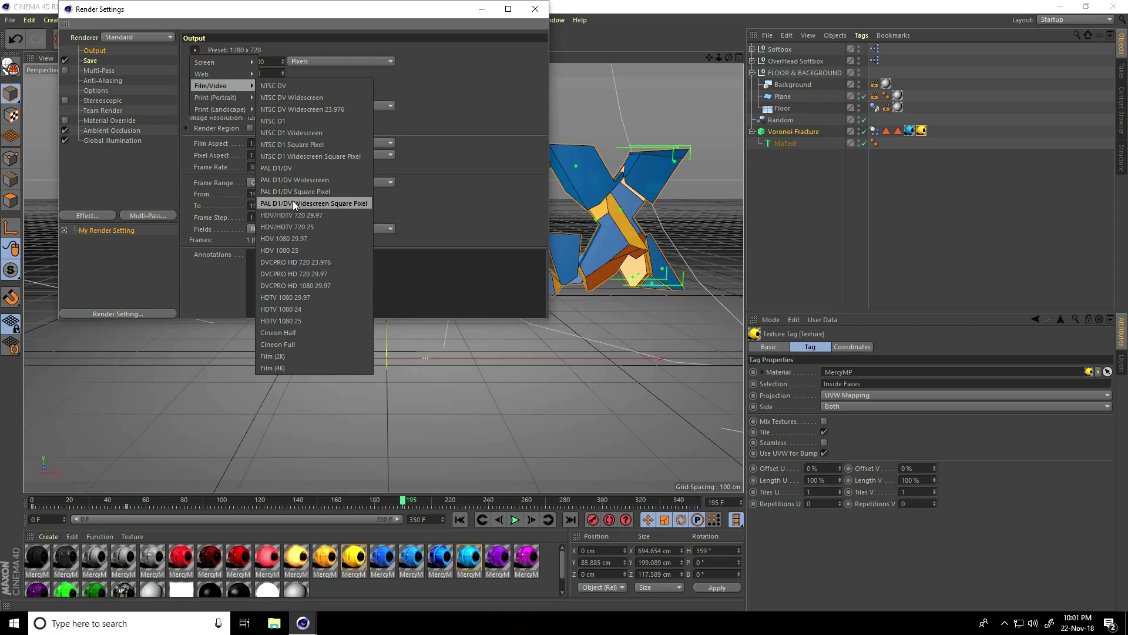
{"action": "left_click", "coordinate": [309, 296]}
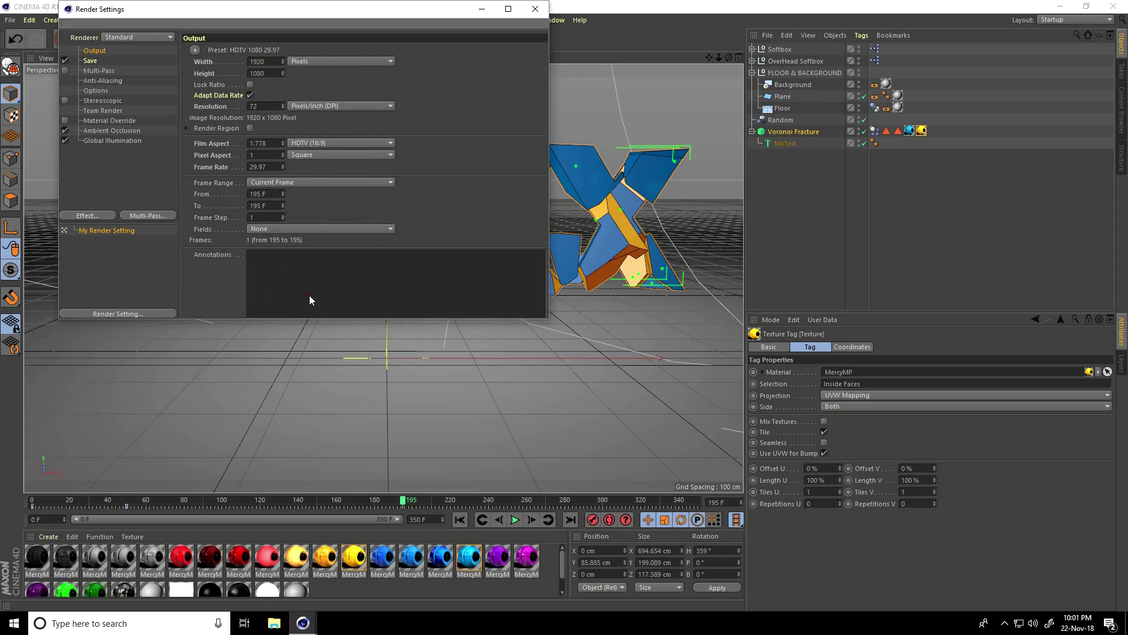
{"action": "left_click", "coordinate": [286, 186]}
{"action": "left_click", "coordinate": [289, 216]}
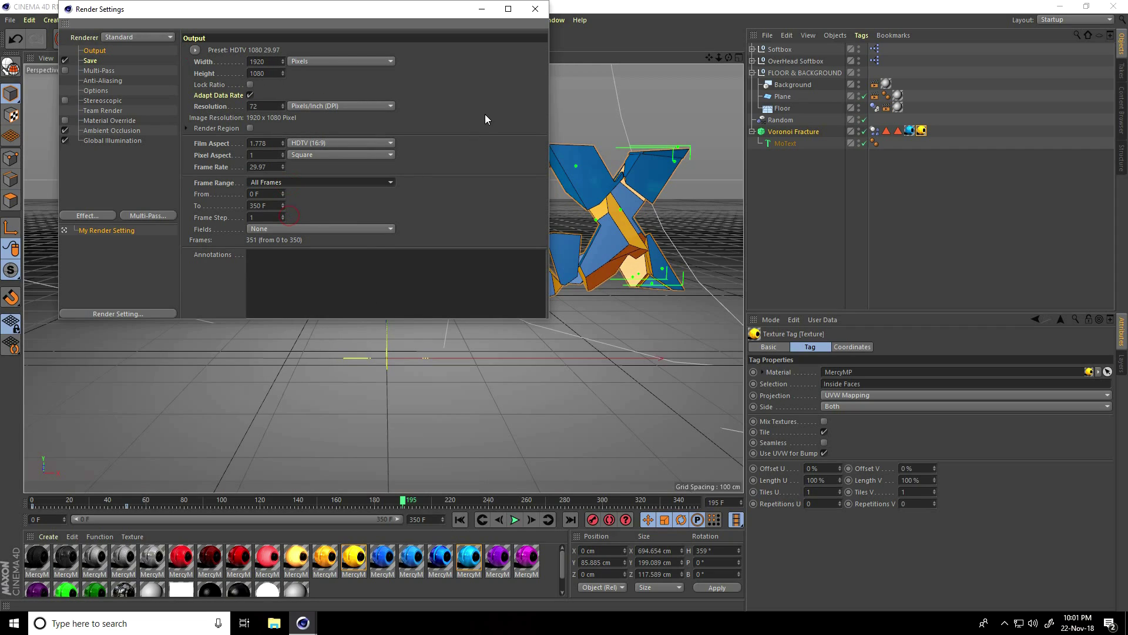
{"action": "left_click", "coordinate": [536, 9]}
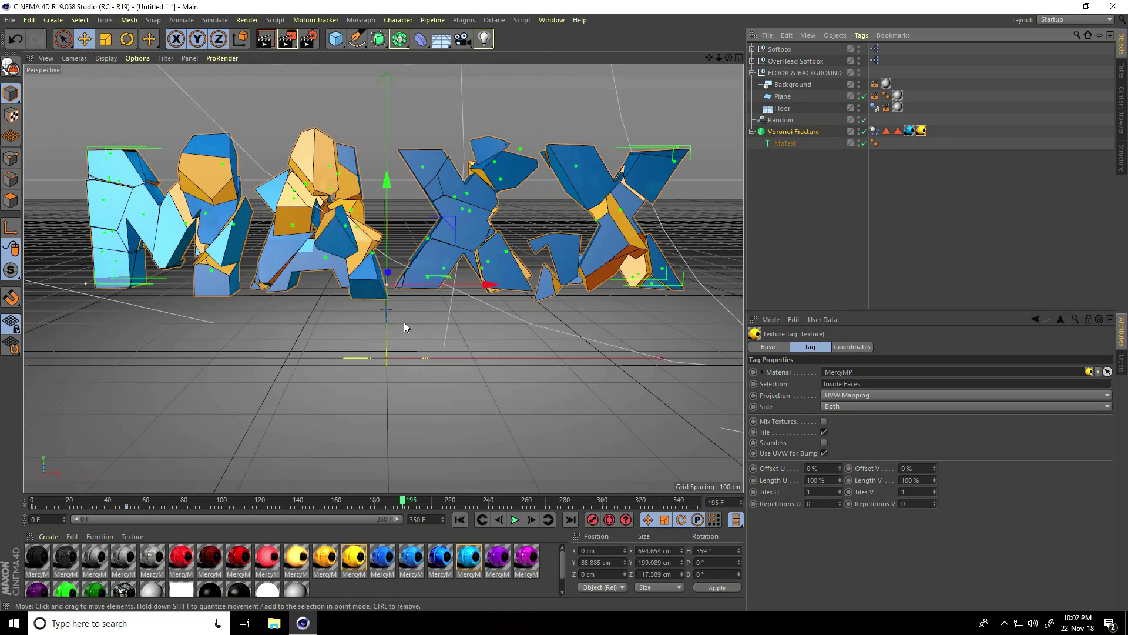